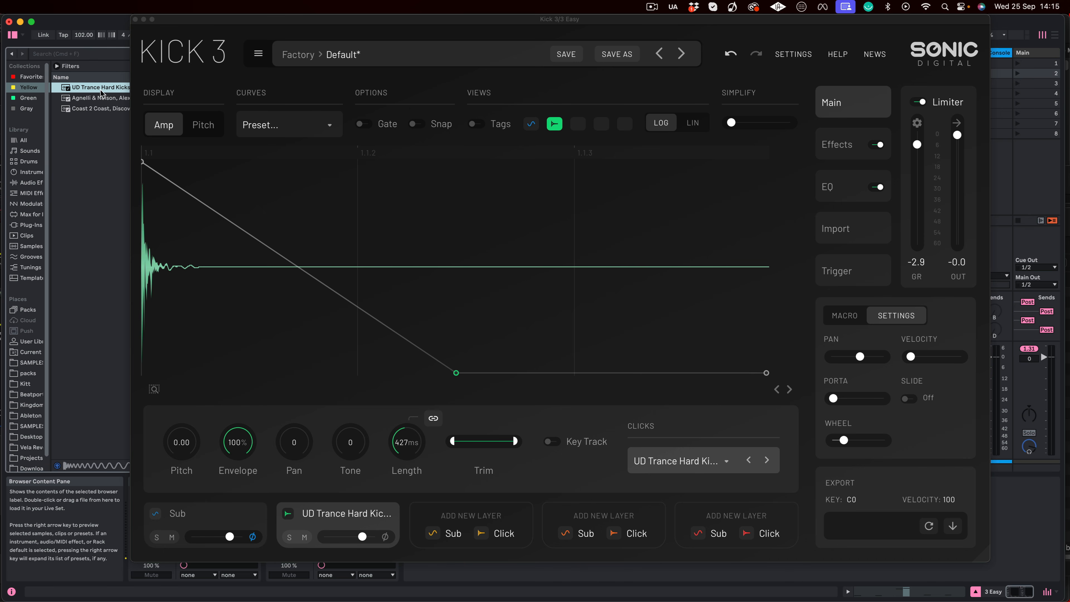
# - Import the UD Trance Hard Kicks-11 sample for analysis and load its analysed Click part into the click layer
pyautogui.click(415, 222)
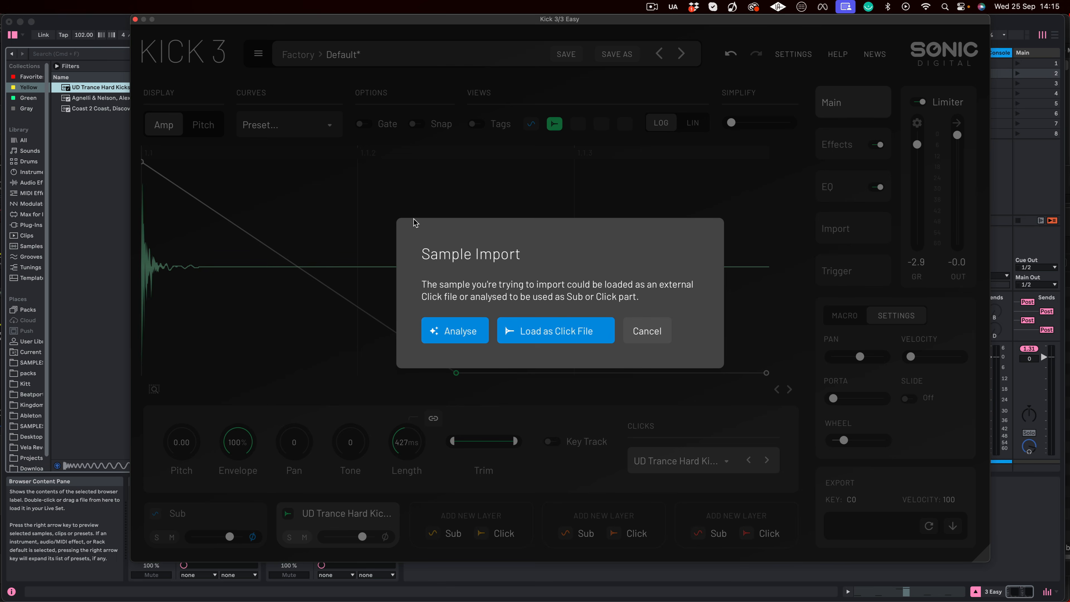
pyautogui.click(464, 329)
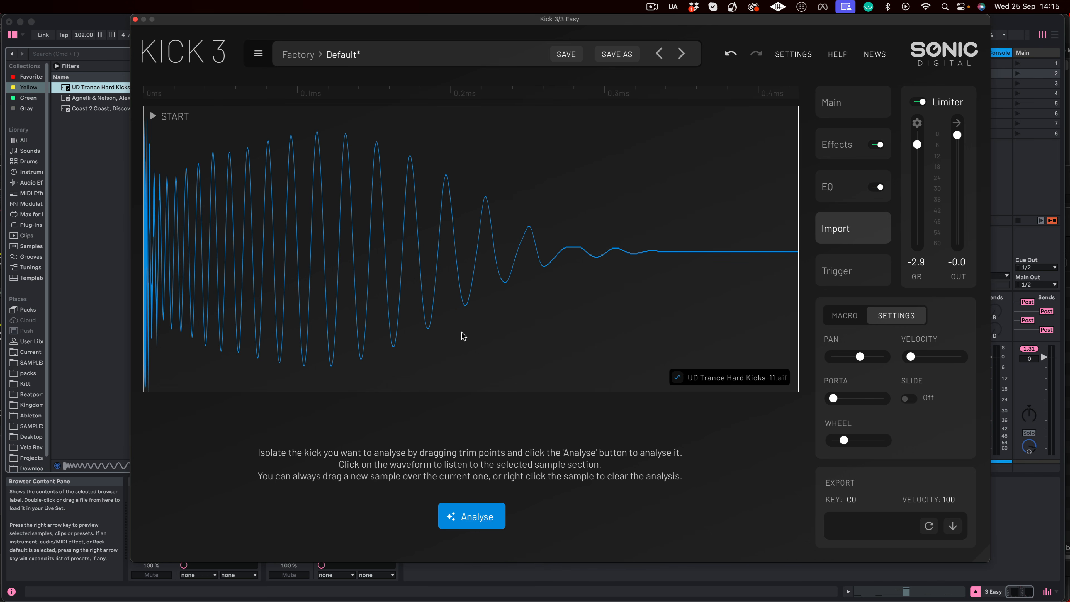
pyautogui.click(482, 519)
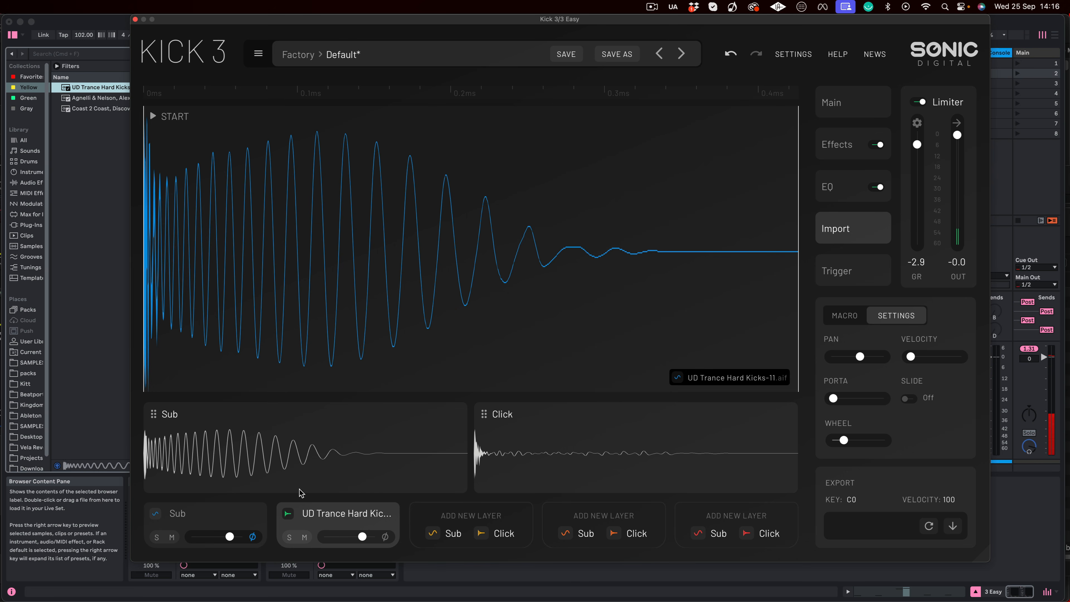
pyautogui.moveTo(601, 465); pyautogui.dragTo(375, 506)
pyautogui.click(851, 101)
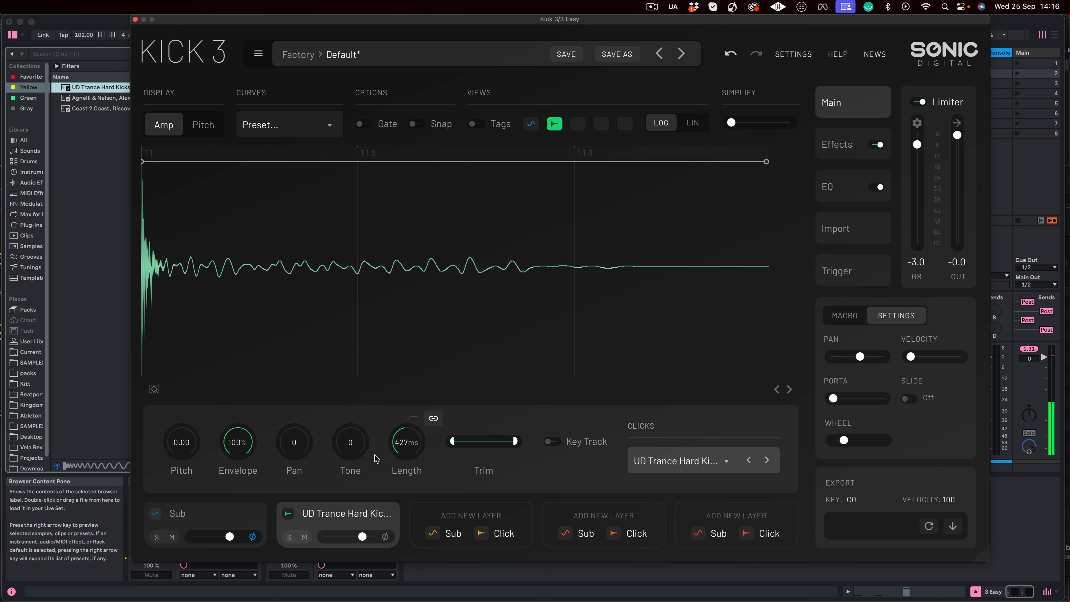
# - Simplify the Sub layer's amplitude envelope, removing the cluster of tail points and shaping the decay with a single point
pyautogui.click(201, 517)
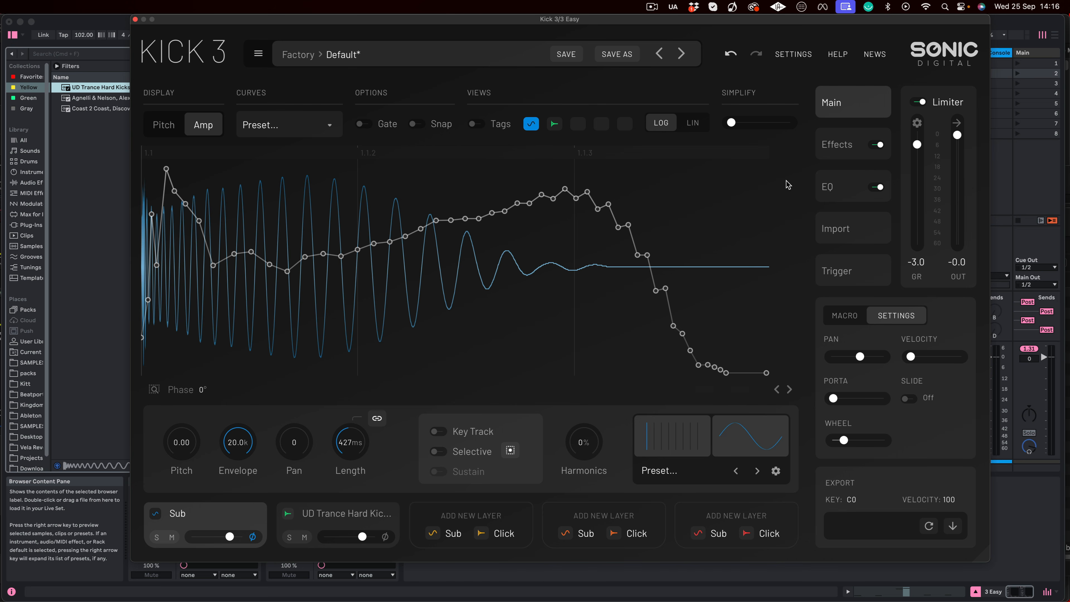
pyautogui.moveTo(732, 127); pyautogui.dragTo(764, 128)
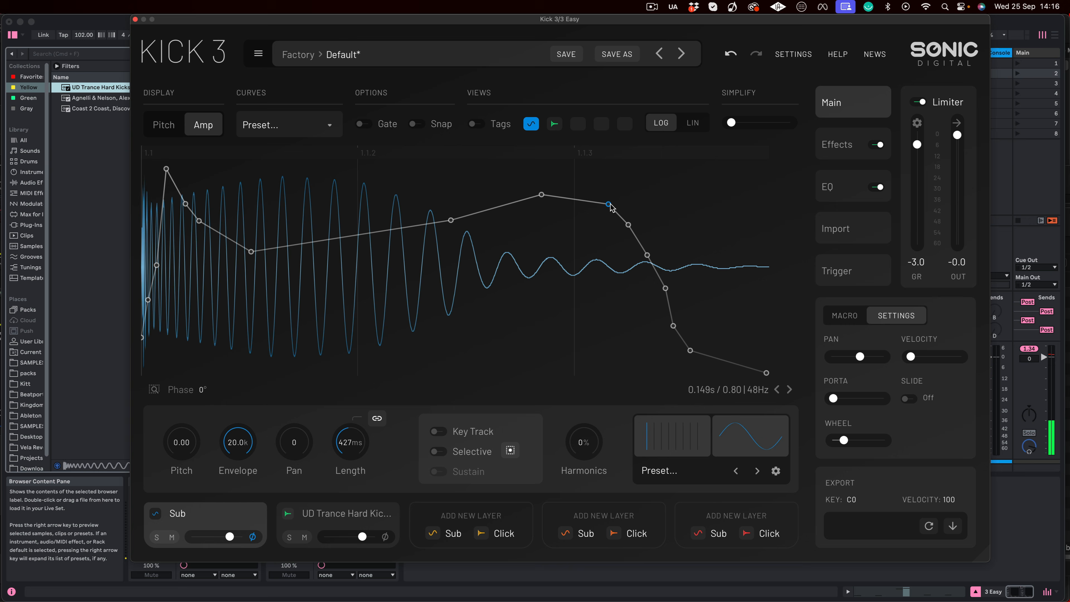
pyautogui.moveTo(612, 208); pyautogui.dragTo(693, 356)
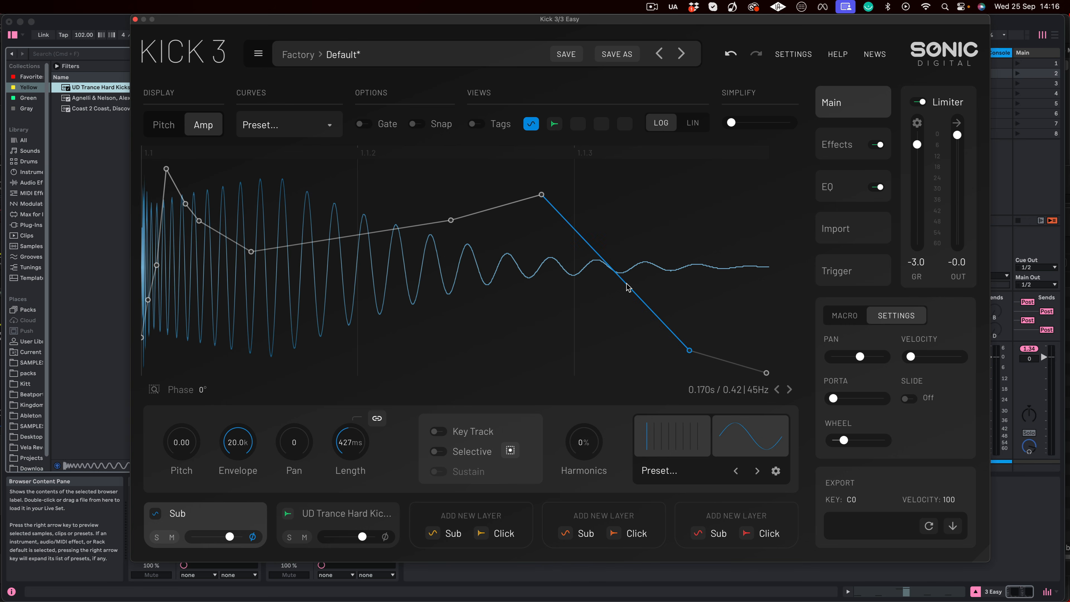
pyautogui.moveTo(623, 281); pyautogui.dragTo(631, 222)
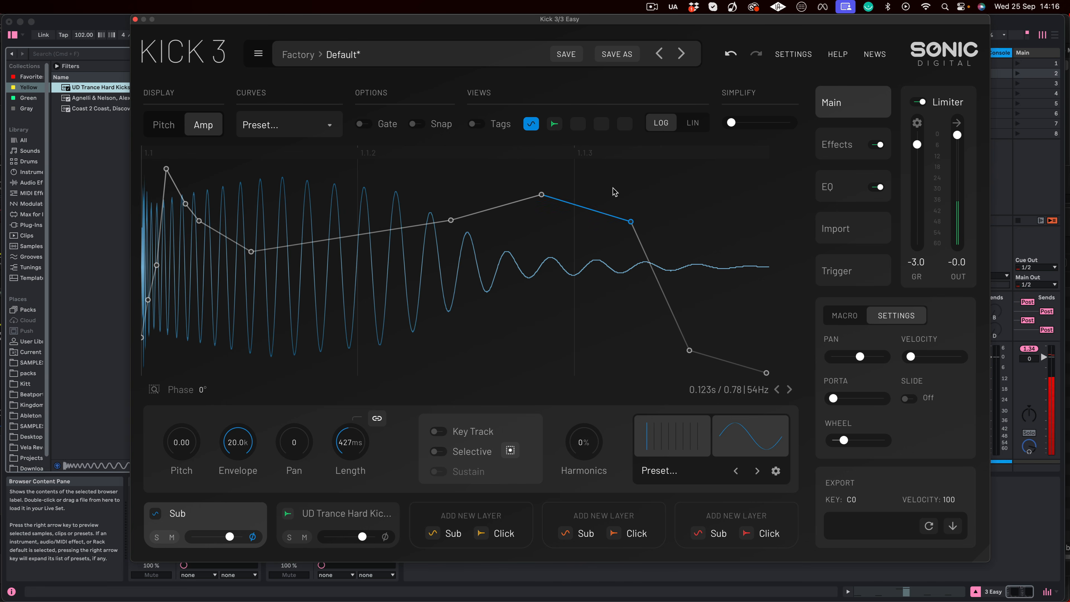
# - Solo the click layer, shorten its amplitude envelope to reach zero shortly after 1.1.2, and turn solo off
pyautogui.click(315, 538)
pyautogui.click(291, 537)
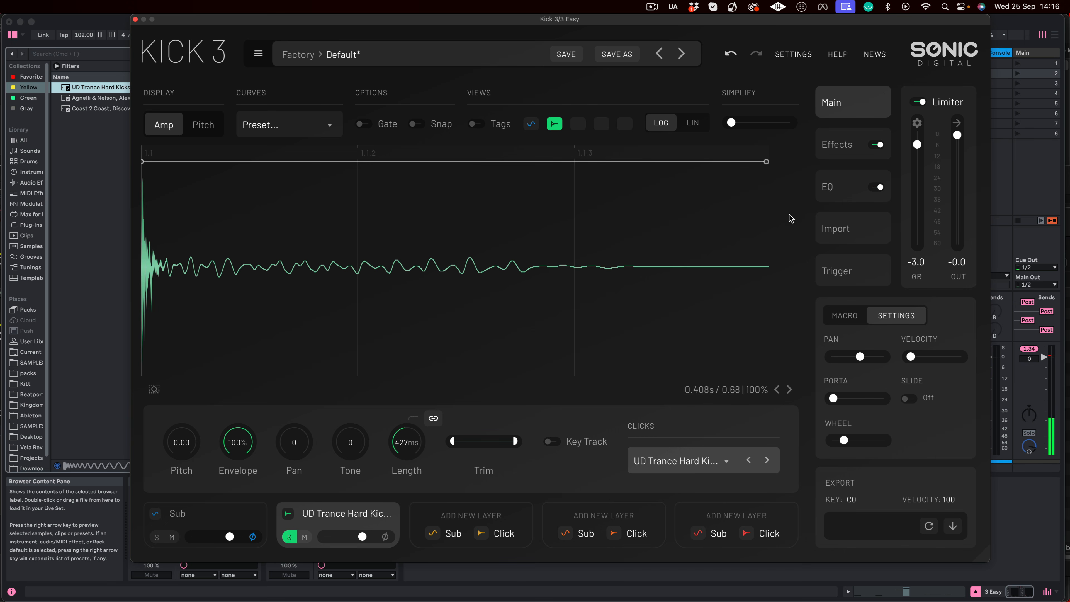
pyautogui.moveTo(767, 162); pyautogui.dragTo(405, 372)
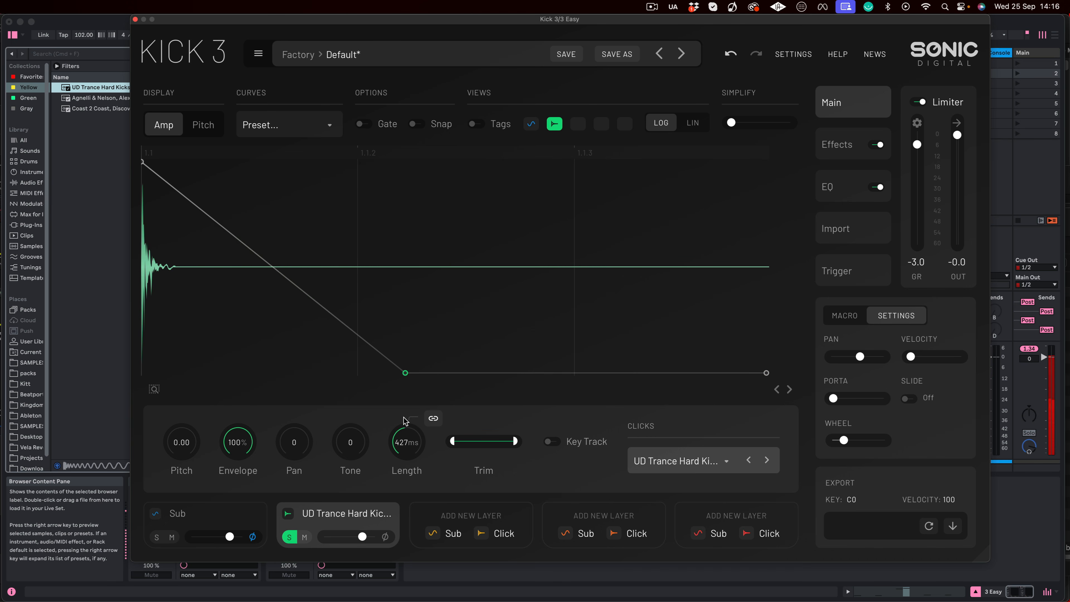
pyautogui.click(289, 537)
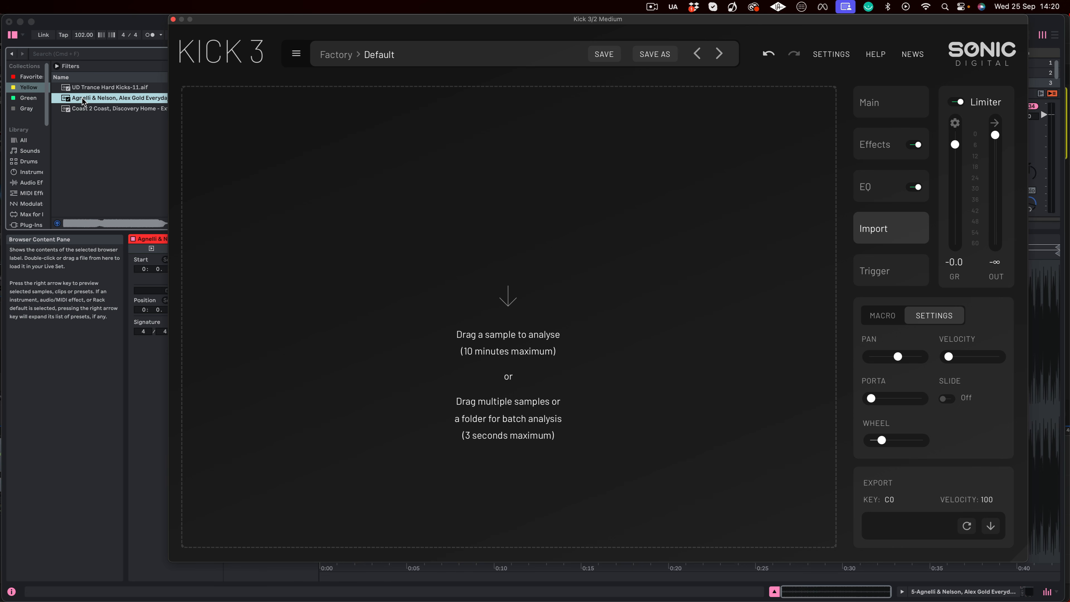
# - Try to import the full Agnelli & Nelson instrumental mp3 from the browser into the 2 Medium instance for analysis
pyautogui.moveTo(83, 101); pyautogui.dragTo(312, 179)
pyautogui.moveTo(550, 261); pyautogui.dragTo(550, 262)
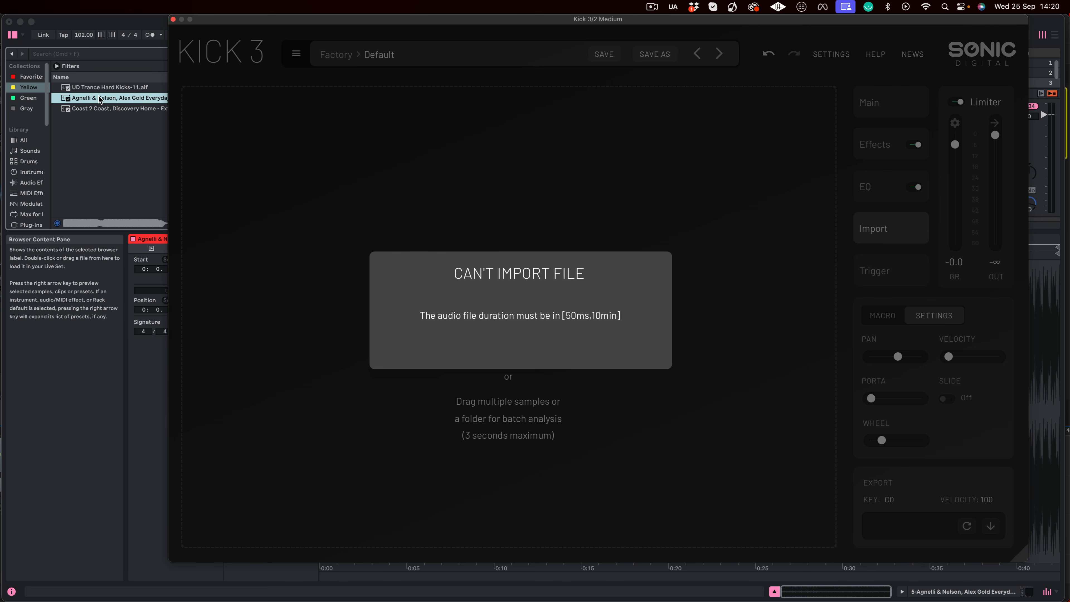
# - Import the cropped Agnelli & Nelson clip from track 5 of the session into the sample analyser
pyautogui.moveTo(321, 22); pyautogui.dragTo(294, 185)
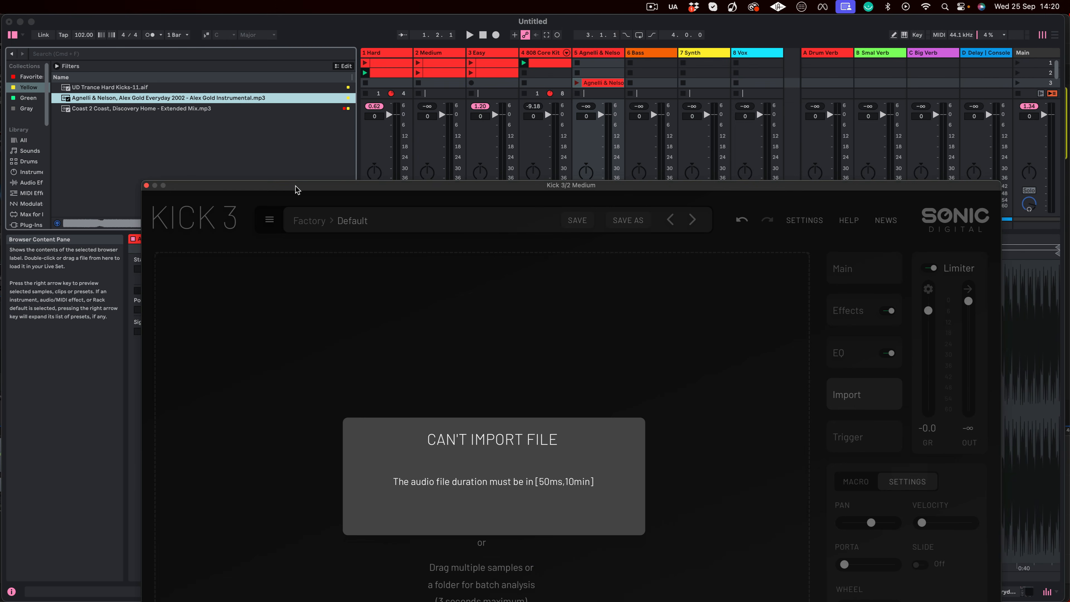
pyautogui.moveTo(605, 86); pyautogui.dragTo(541, 352)
pyautogui.click(493, 453)
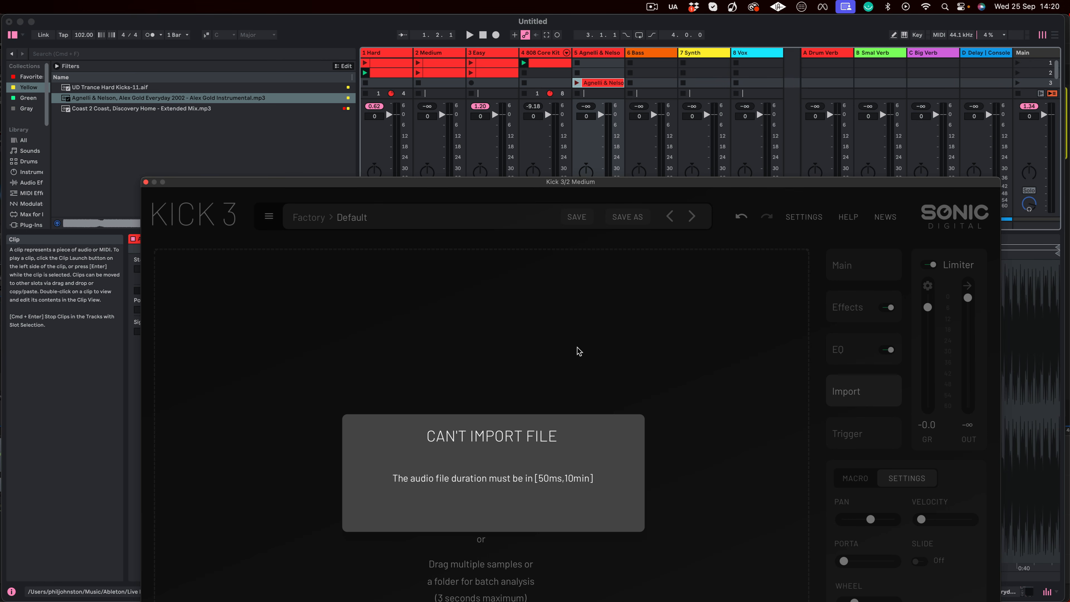
pyautogui.click(497, 313)
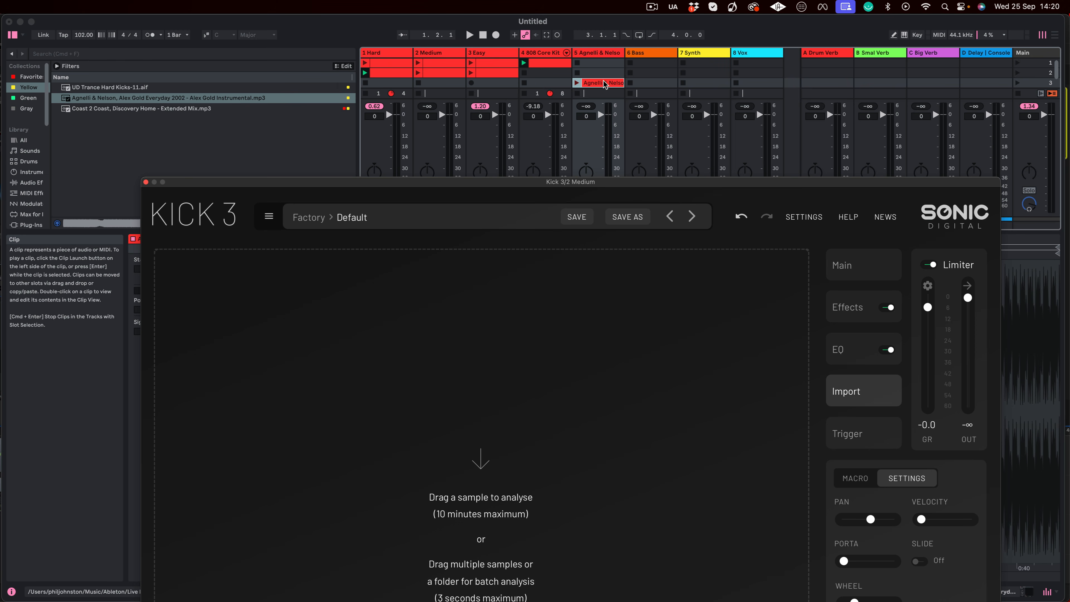
pyautogui.moveTo(605, 83); pyautogui.dragTo(536, 352)
pyautogui.moveTo(480, 190); pyautogui.dragTo(497, 6)
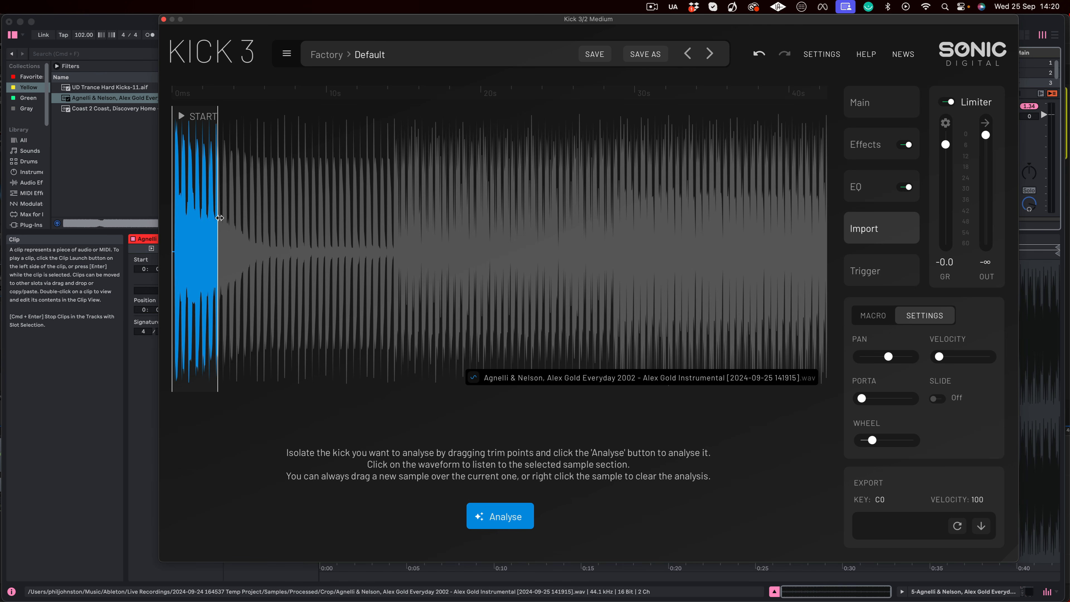
# - Move the analysis selection to the kick passage ending at about 10 s and audition it
pyautogui.moveTo(220, 218); pyautogui.dragTo(294, 232)
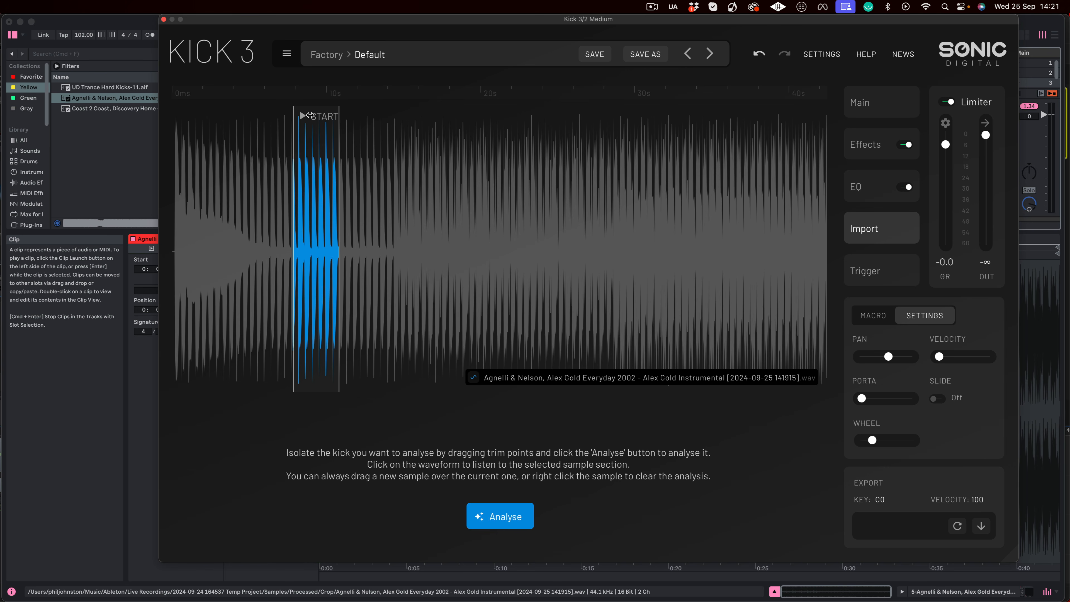
pyautogui.moveTo(294, 158)
pyautogui.mouseDown()
pyautogui.moveTo(280, 160)
pyautogui.moveTo(290, 160)
pyautogui.mouseUp()
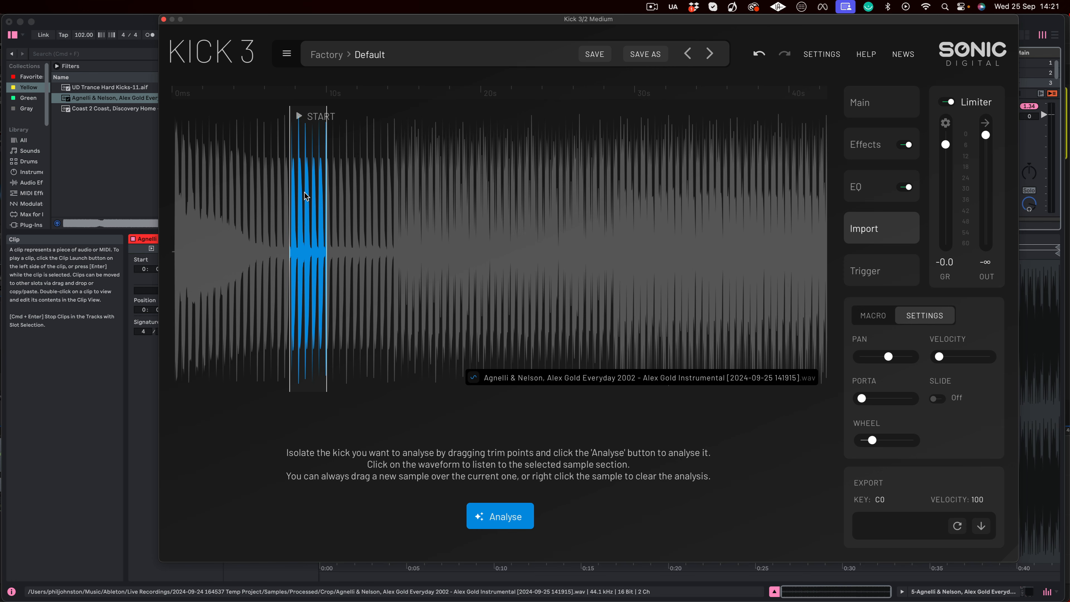
pyautogui.click(306, 229)
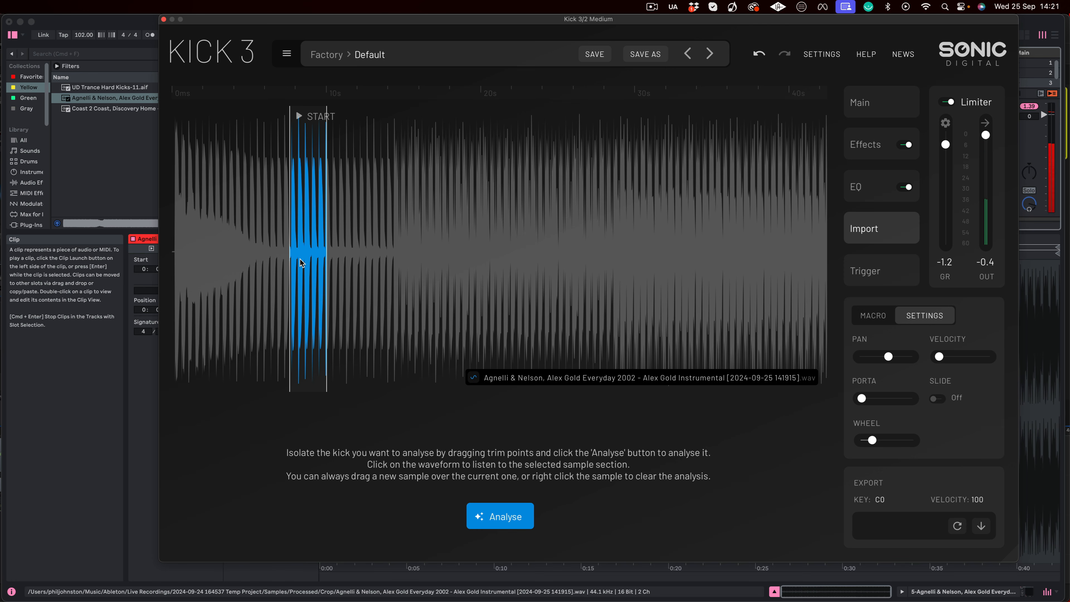
# - Narrow the analysis selection to a single kick just before 9 s and audition it
pyautogui.moveTo(291, 251)
pyautogui.mouseDown()
pyautogui.moveTo(320, 255)
pyautogui.moveTo(310, 261)
pyautogui.mouseUp()
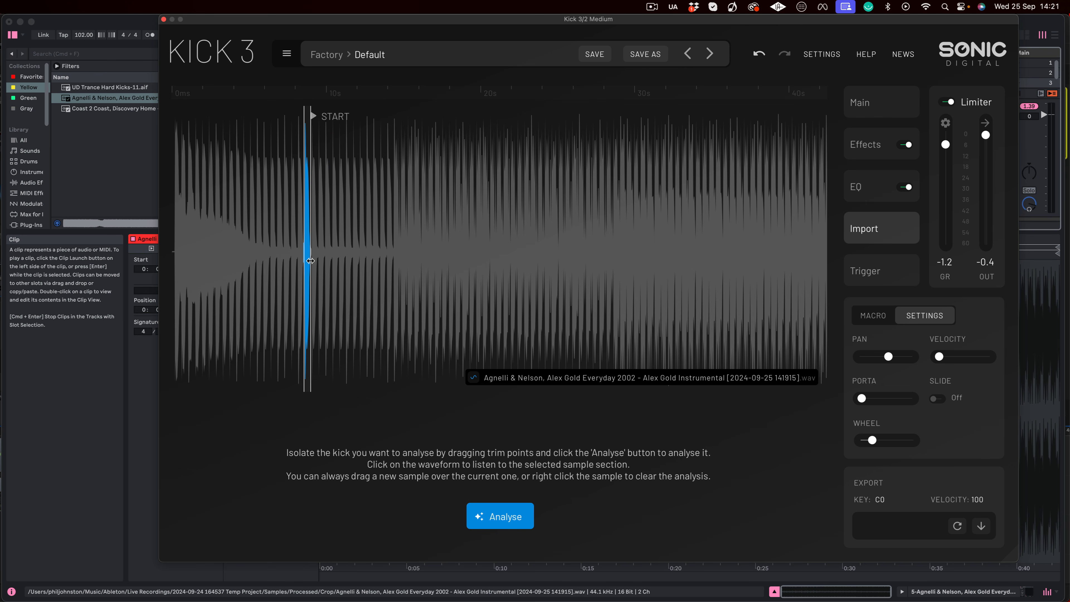
pyautogui.click(309, 264)
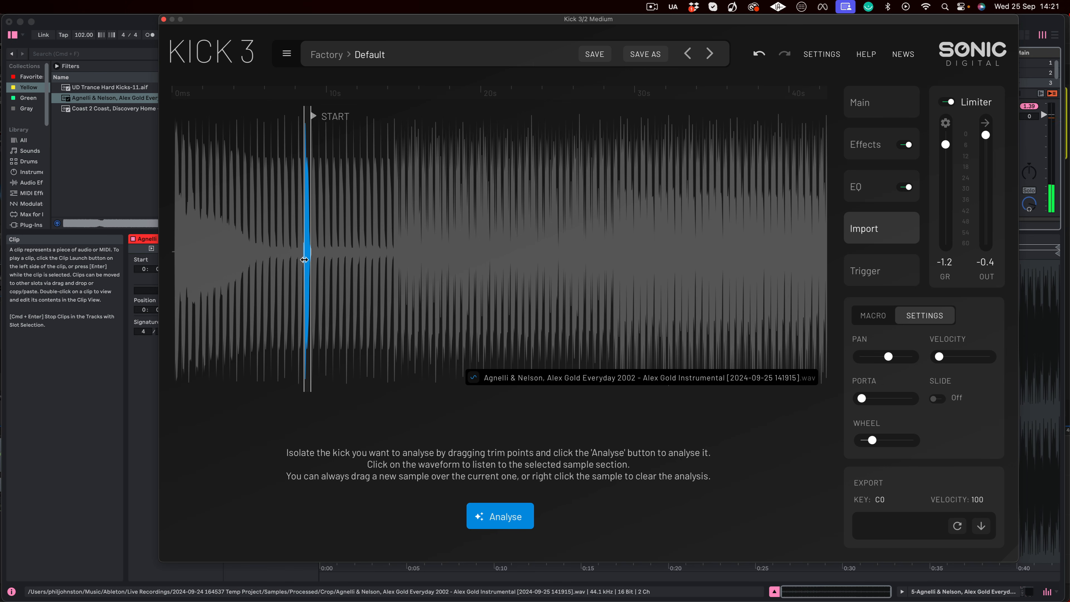
pyautogui.moveTo(304, 261); pyautogui.dragTo(304, 261)
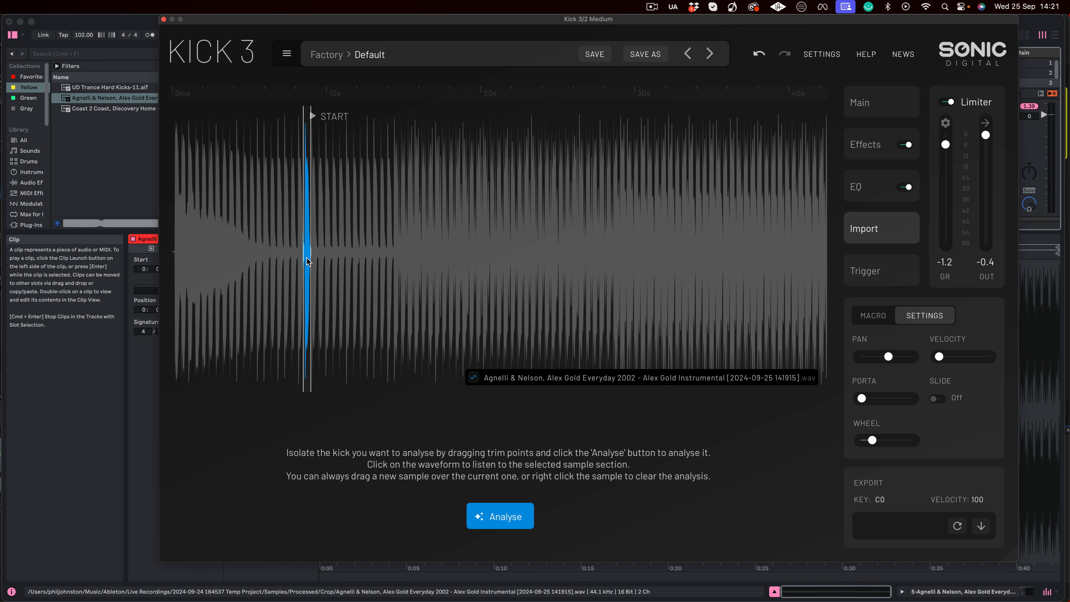
# - Align the selection's start with the kick's transient and set its end just before the following kick
pyautogui.rightClick(307, 261)
pyautogui.click(333, 269)
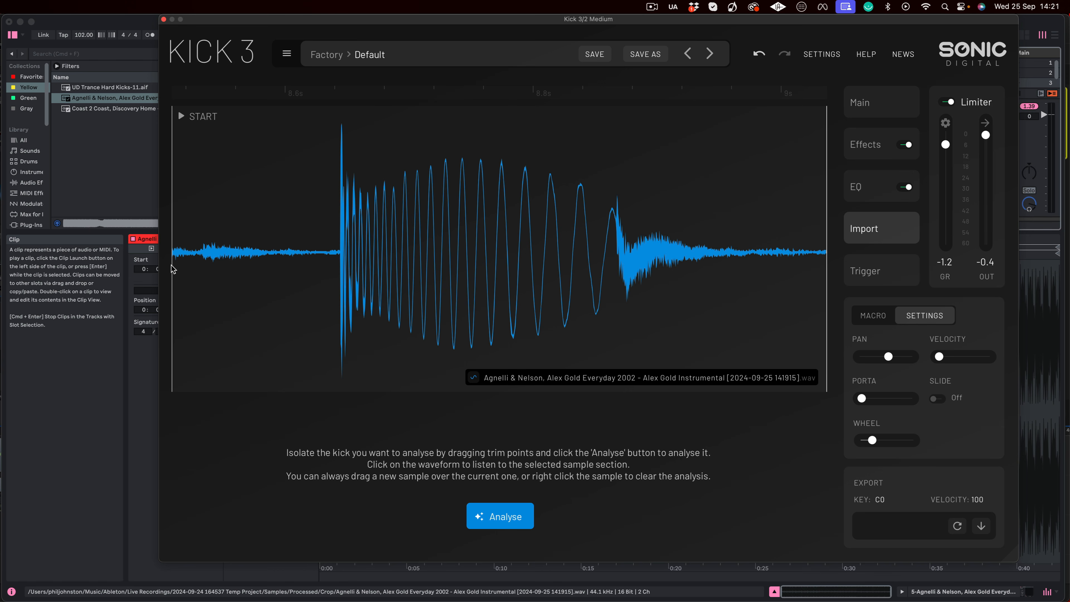
pyautogui.moveTo(180, 116); pyautogui.dragTo(190, 211)
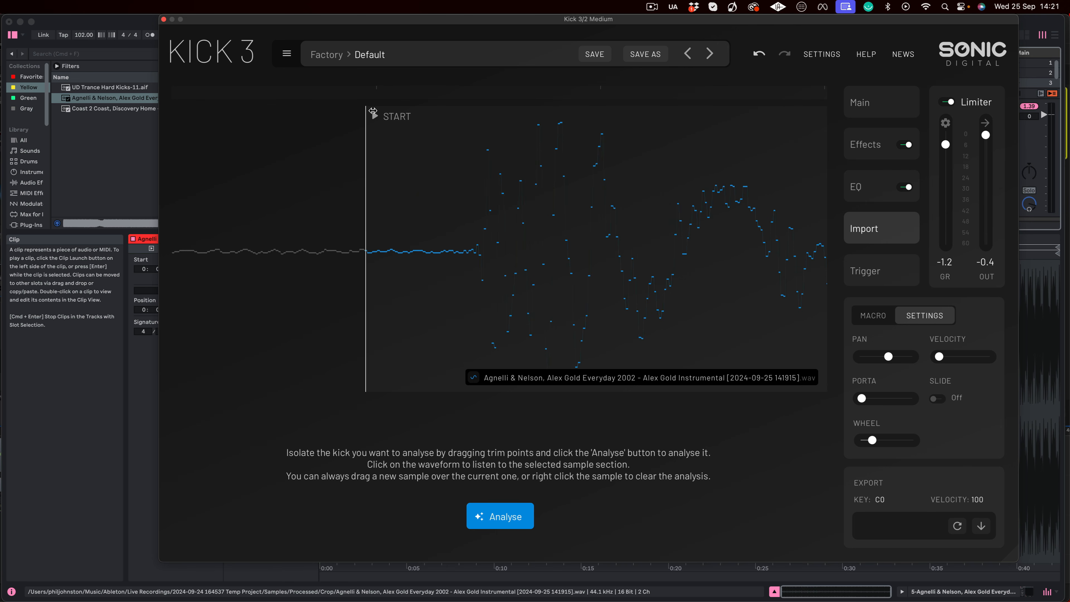
pyautogui.moveTo(373, 111); pyautogui.dragTo(480, 134)
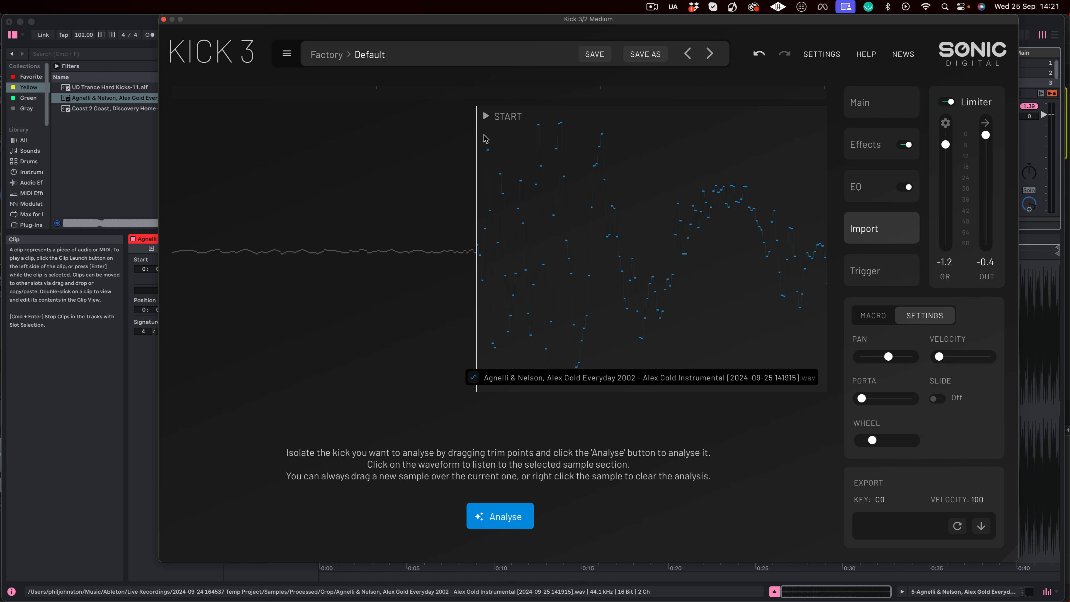
pyautogui.click(481, 155)
pyautogui.moveTo(476, 93)
pyautogui.mouseDown()
pyautogui.moveTo(477, 105)
pyautogui.moveTo(477, 95)
pyautogui.moveTo(456, 94)
pyautogui.mouseUp()
pyautogui.moveTo(658, 242); pyautogui.dragTo(681, 237)
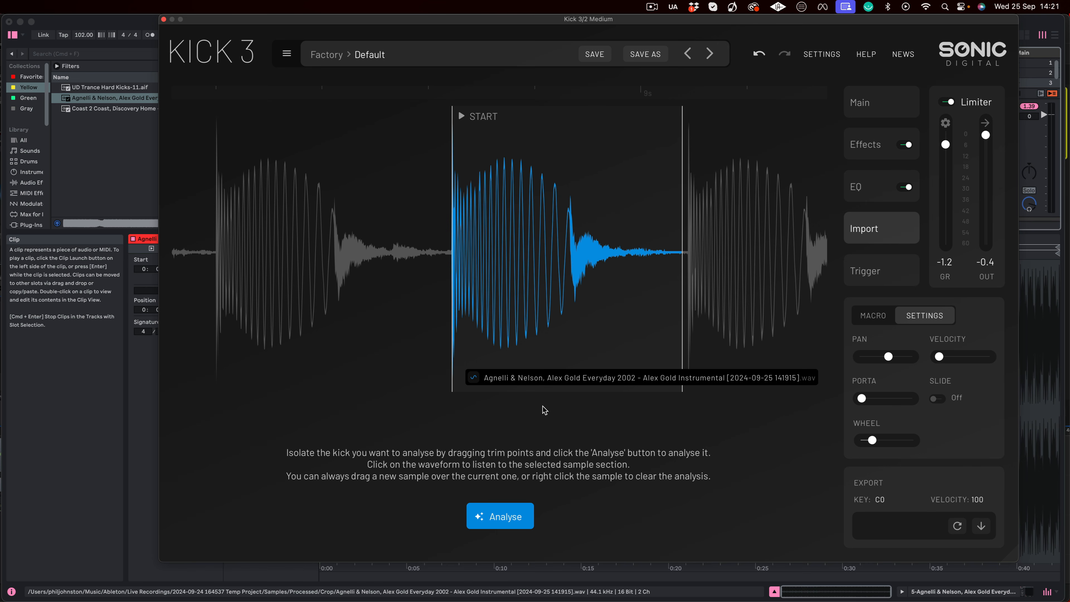
# - Analyse the isolated kick and load its Sub and Click parts into the sub and click layers
pyautogui.click(514, 516)
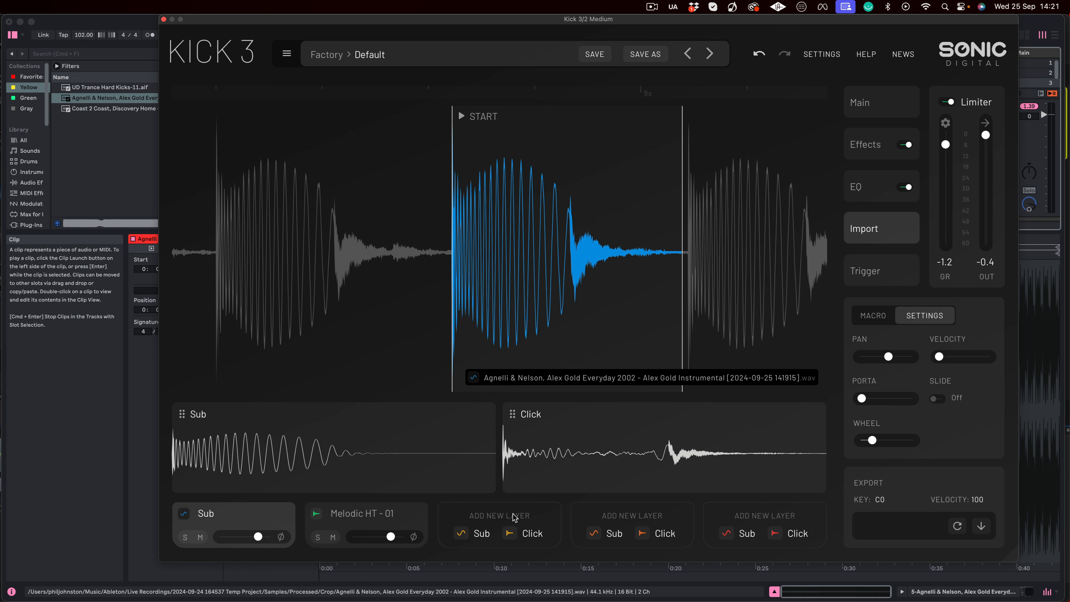
pyautogui.moveTo(281, 458); pyautogui.dragTo(253, 522)
pyautogui.moveTo(558, 463); pyautogui.dragTo(371, 515)
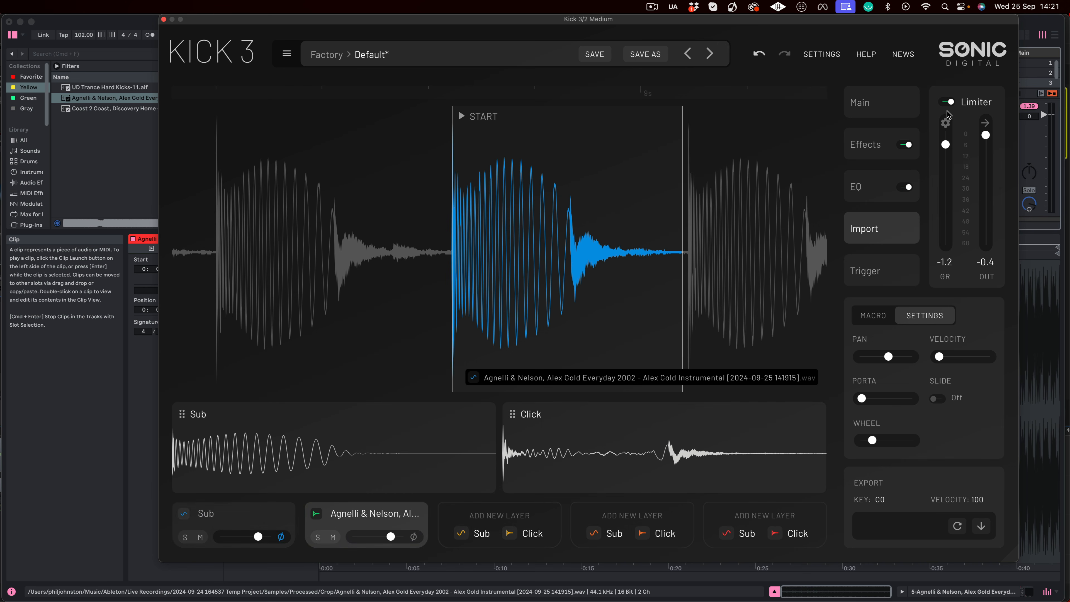
pyautogui.click(868, 110)
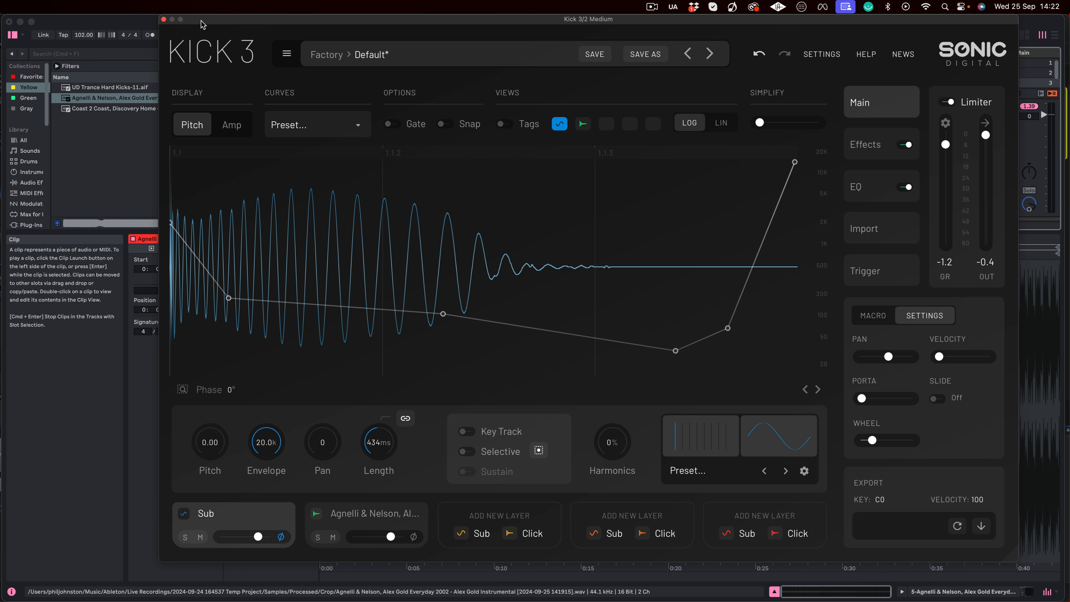
# - Arm the 2 Medium track for playing and mute the Agnelli & Nelson click layer
pyautogui.moveTo(201, 22); pyautogui.dragTo(558, 25)
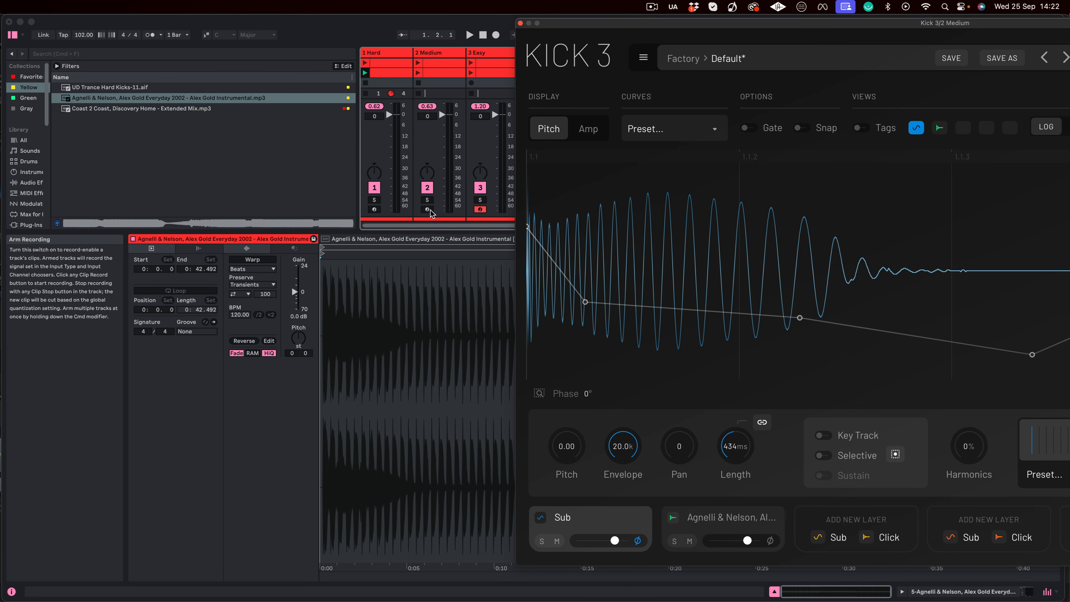
pyautogui.moveTo(623, 23); pyautogui.dragTo(162, 21)
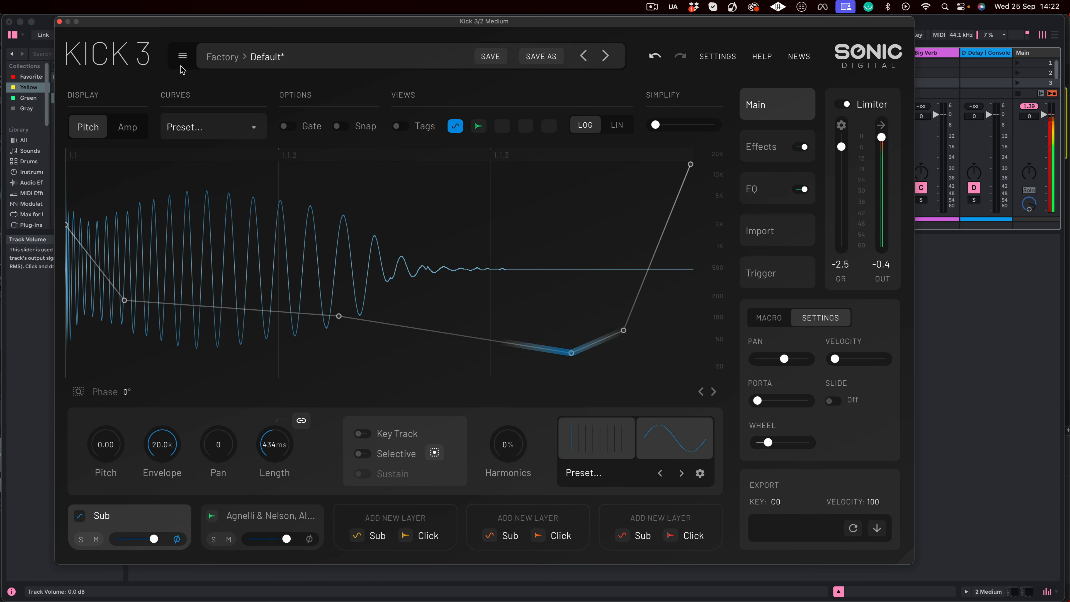
pyautogui.click(229, 540)
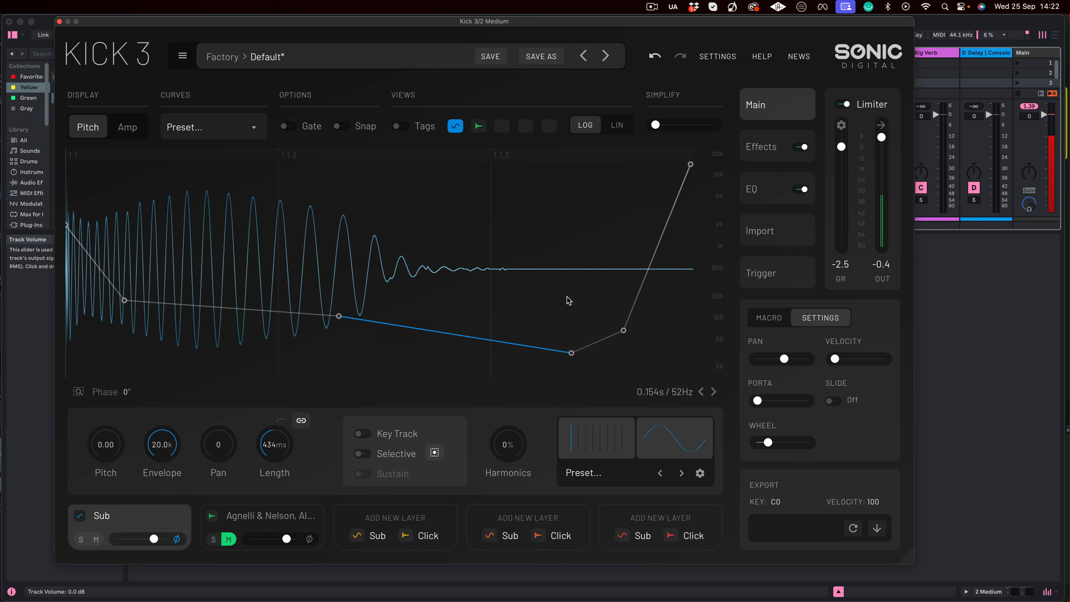
# - Flatten the tail of the Sub layer's pitch envelope by lowering its last point and deleting the point before it
pyautogui.moveTo(690, 164); pyautogui.dragTo(692, 358)
pyautogui.doubleClick(623, 330)
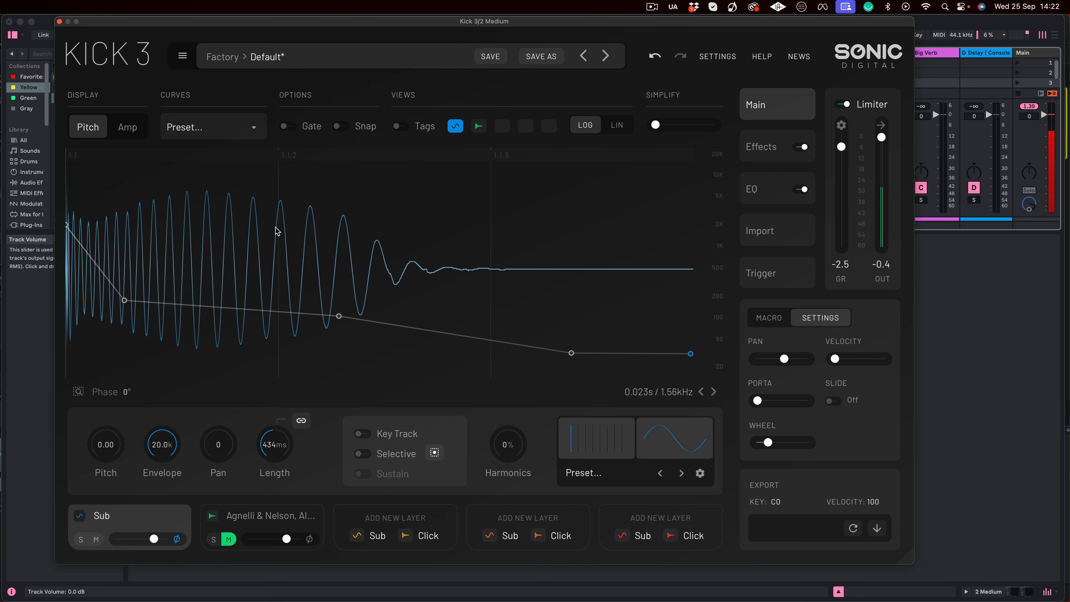
# - Reduce the number of points in the Sub layer's amplitude envelope with Simplify
pyautogui.click(128, 126)
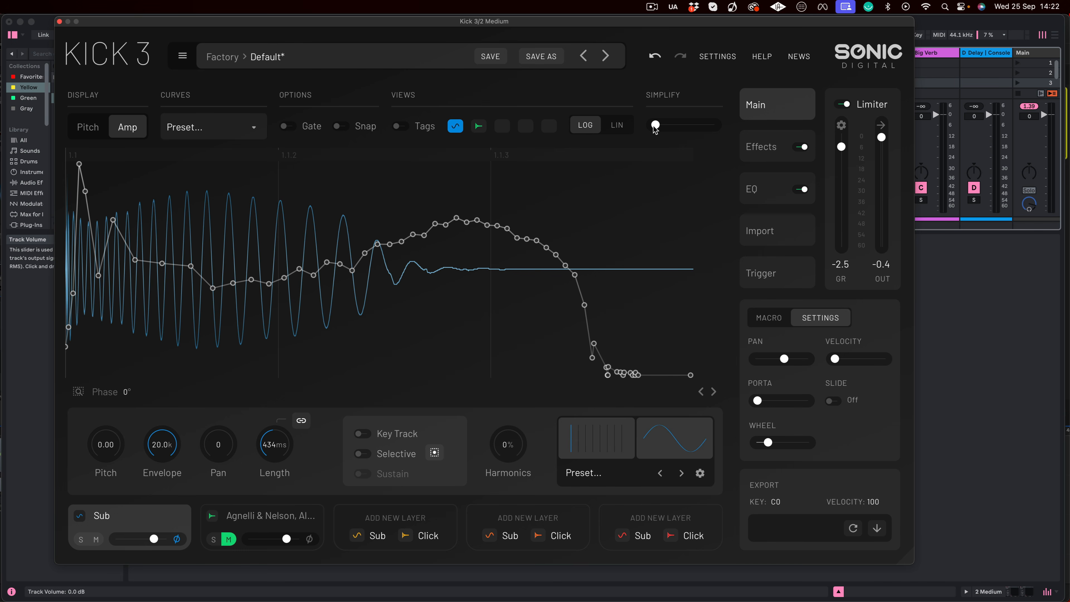
pyautogui.moveTo(656, 129); pyautogui.dragTo(670, 129)
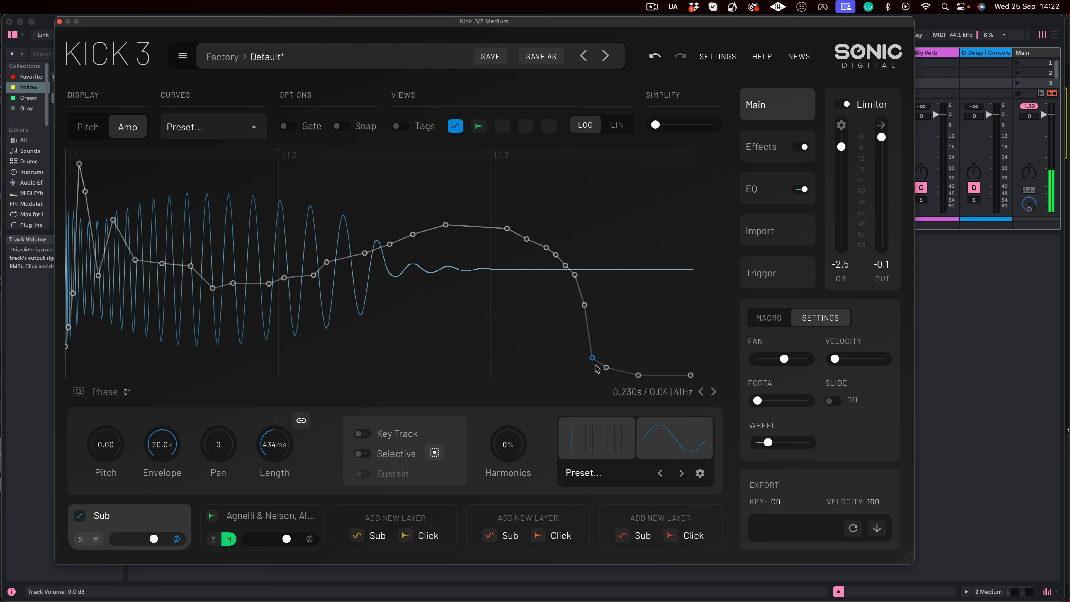
# - Smooth and lengthen the tail of the Sub layer's amplitude envelope by removing intermediate points and moving the rest later, and unmute the click layer
pyautogui.moveTo(508, 229); pyautogui.dragTo(581, 281)
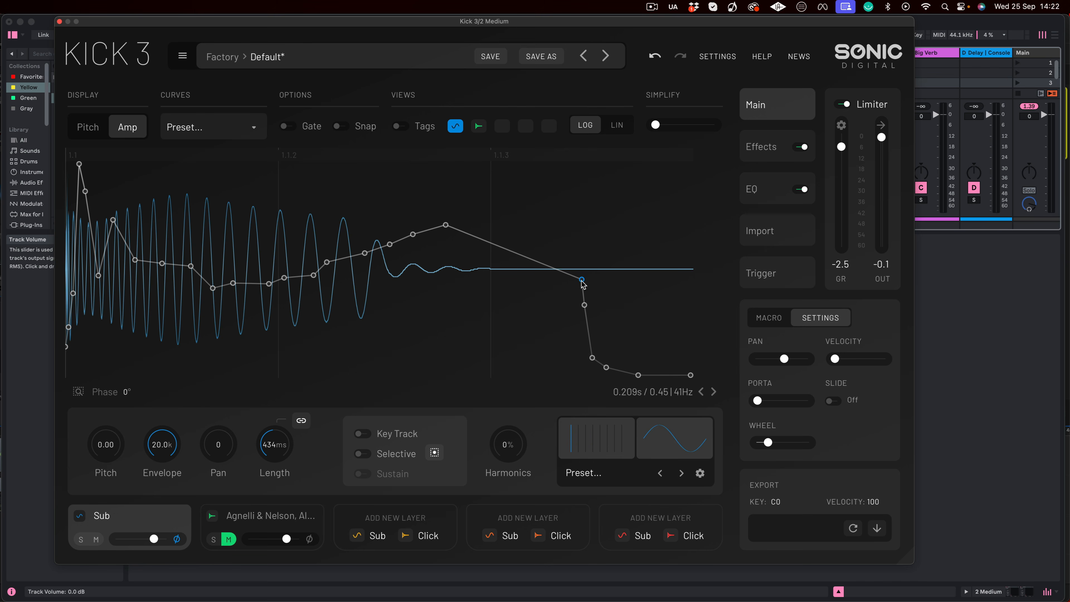
pyautogui.moveTo(513, 253); pyautogui.dragTo(515, 231)
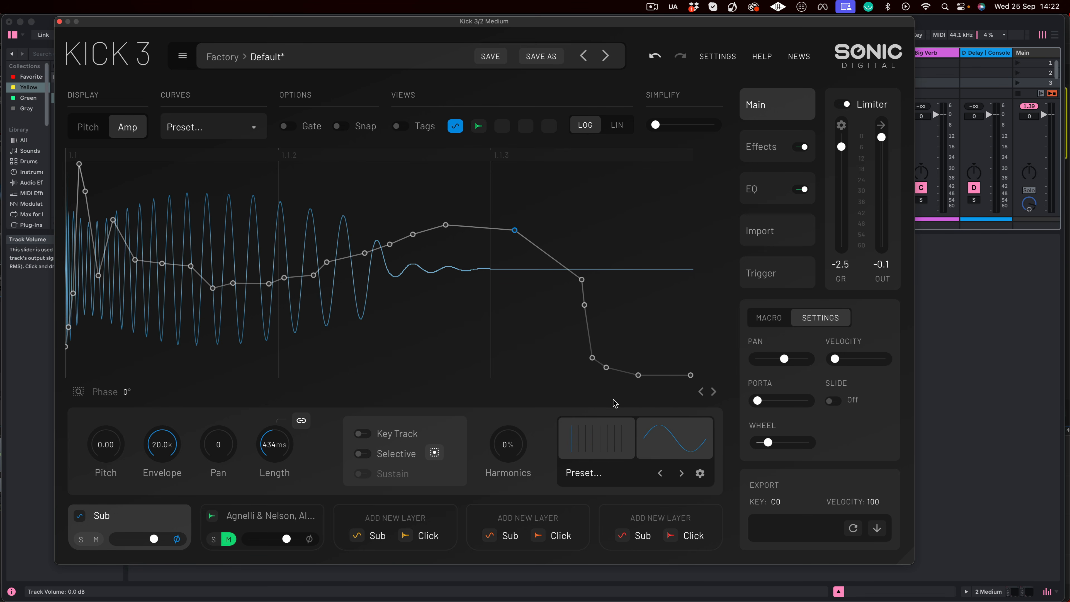
pyautogui.moveTo(584, 305); pyautogui.dragTo(642, 366)
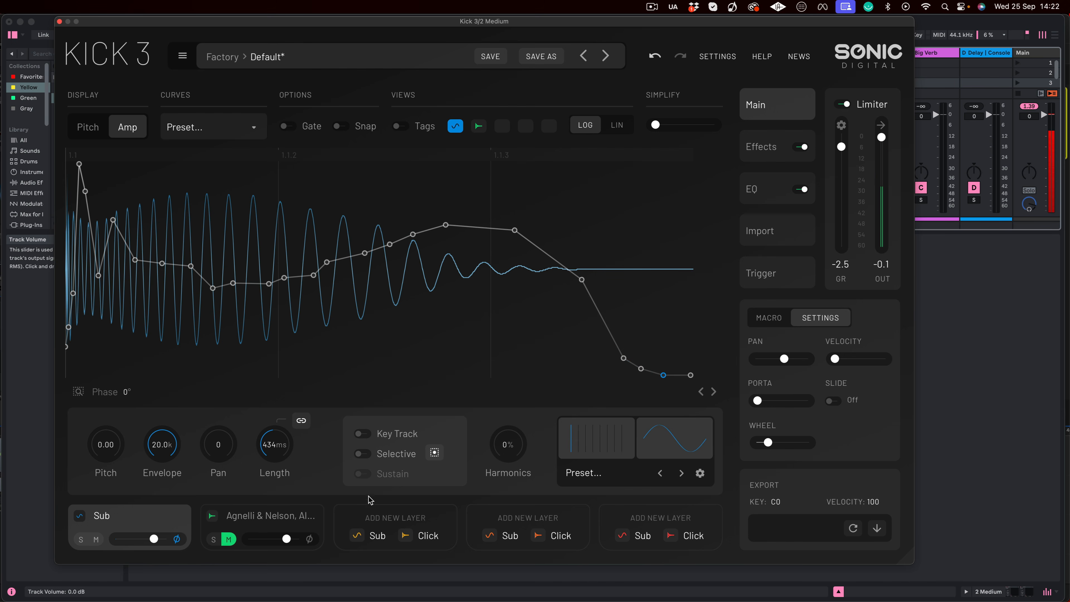
pyautogui.click(229, 540)
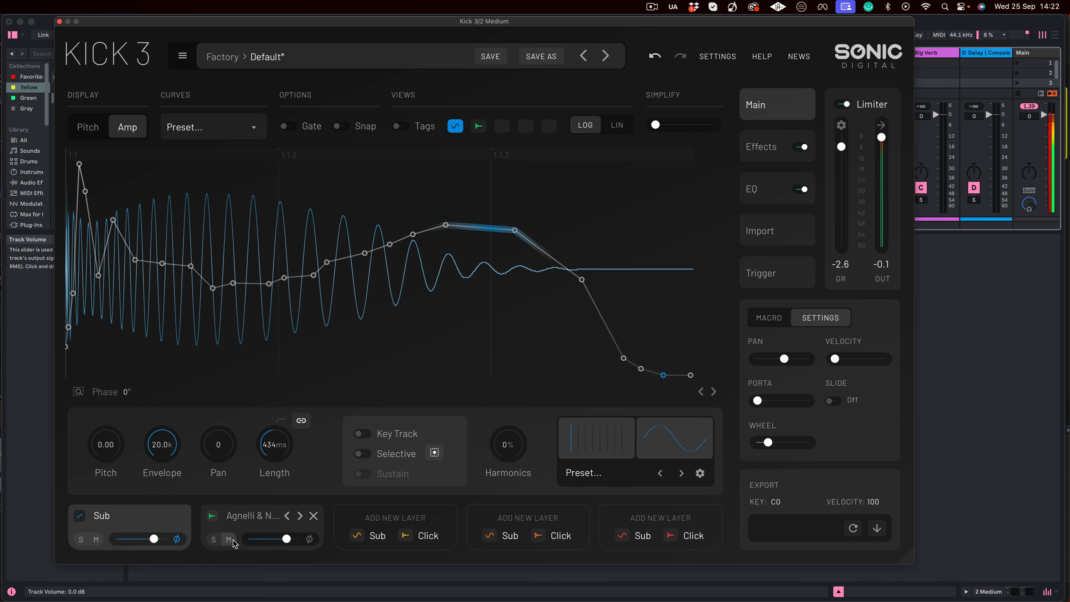
# - Solo the Agnelli & Nelson click layer, hold its amplitude at full level until 0.045 s, fade it to zero well before the end, and unsolo it
pyautogui.click(219, 541)
pyautogui.click(215, 540)
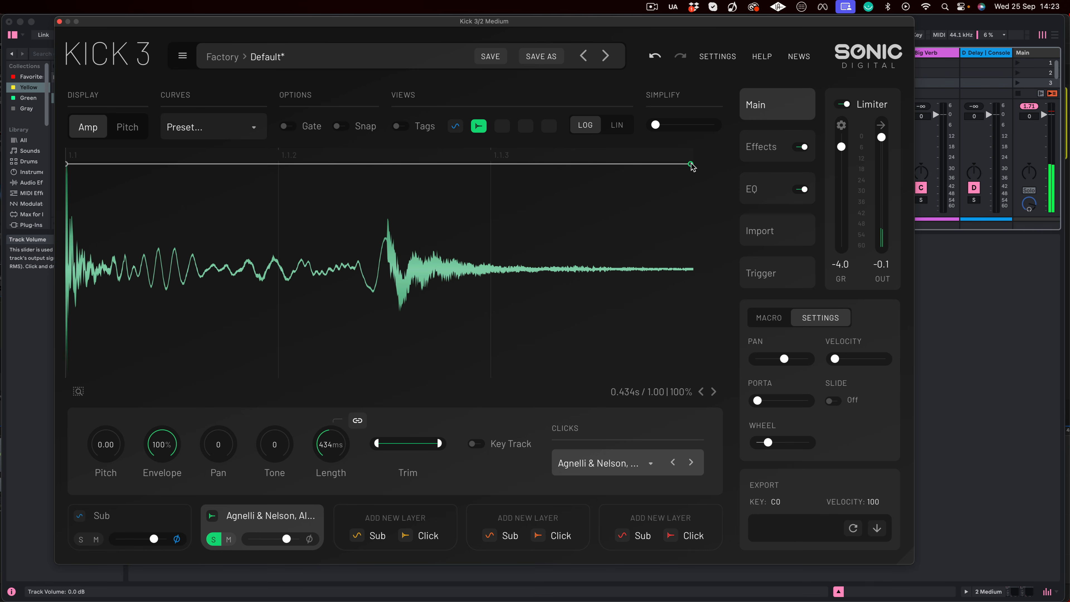
pyautogui.moveTo(691, 164); pyautogui.dragTo(490, 374)
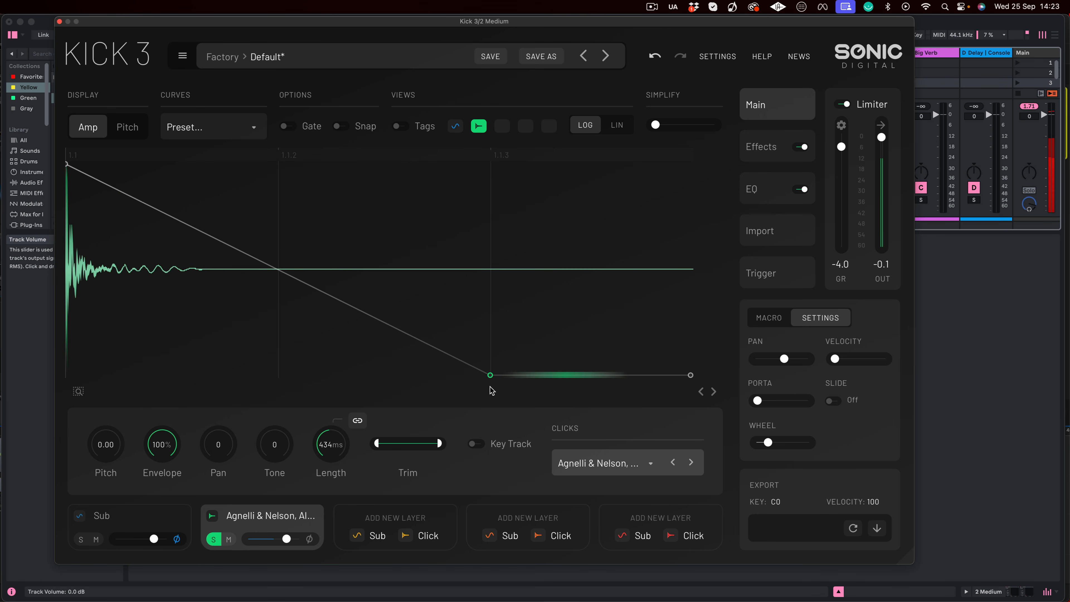
pyautogui.moveTo(313, 289); pyautogui.dragTo(366, 165)
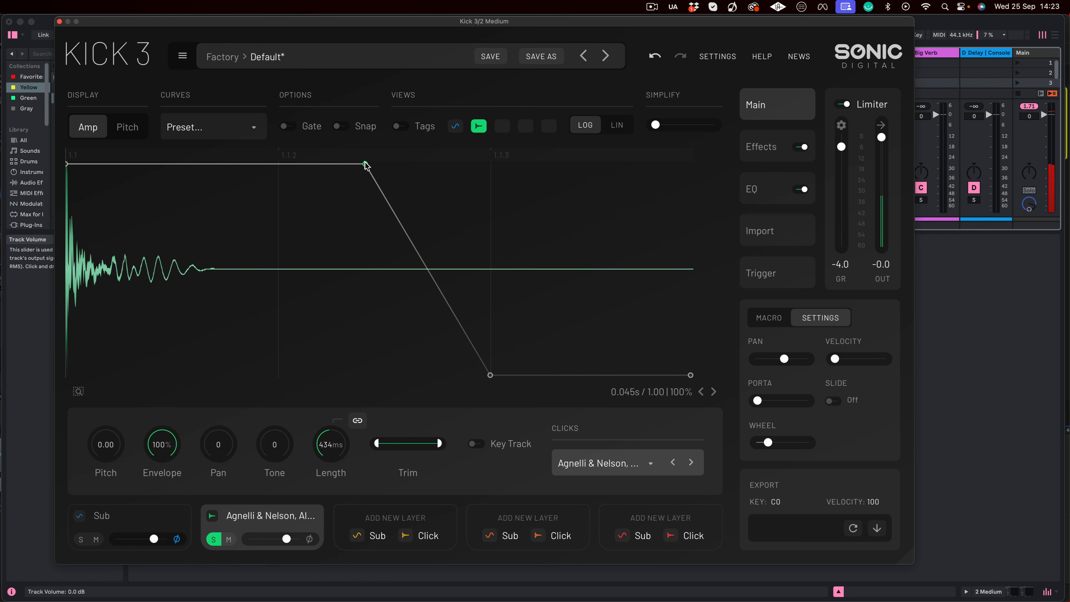
pyautogui.click(213, 539)
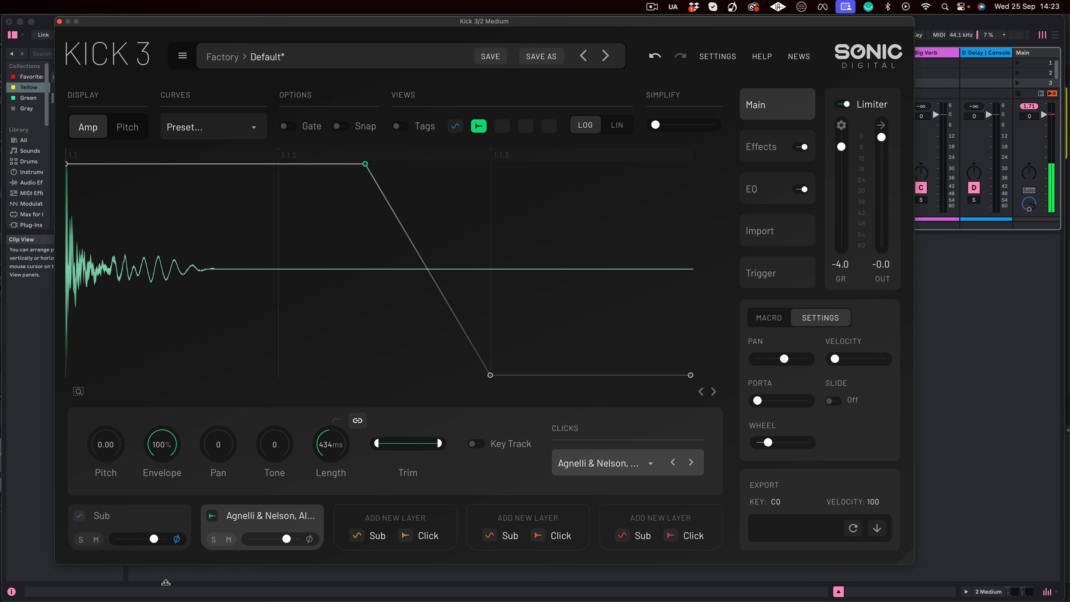
# - Import Coast 2 Coast, Discovery Home - Extended Mix into the 1 Hard track's Kick 3 and move the selection into the first loud section
pyautogui.click(140, 522)
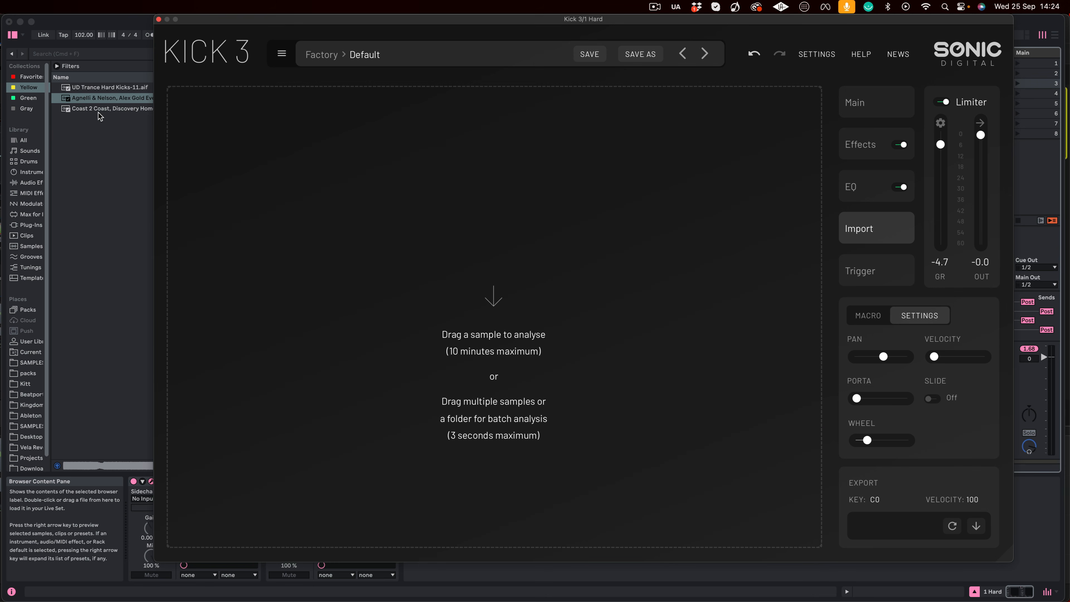
pyautogui.moveTo(98, 112); pyautogui.dragTo(353, 185)
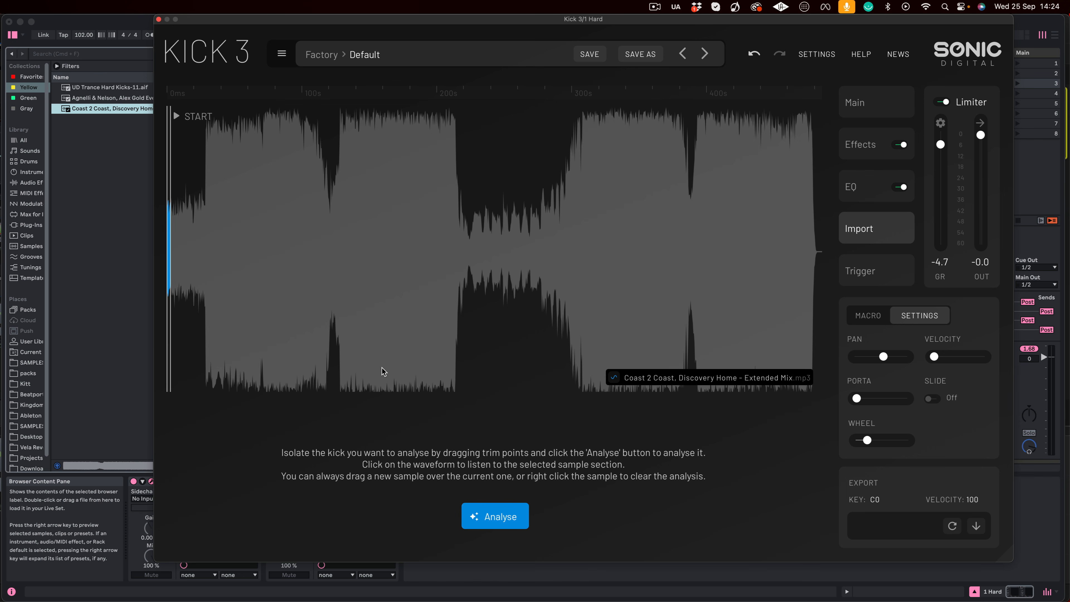
pyautogui.moveTo(175, 115)
pyautogui.mouseDown()
pyautogui.moveTo(219, 122)
pyautogui.moveTo(208, 133)
pyautogui.moveTo(219, 138)
pyautogui.mouseUp()
pyautogui.click(641, 380)
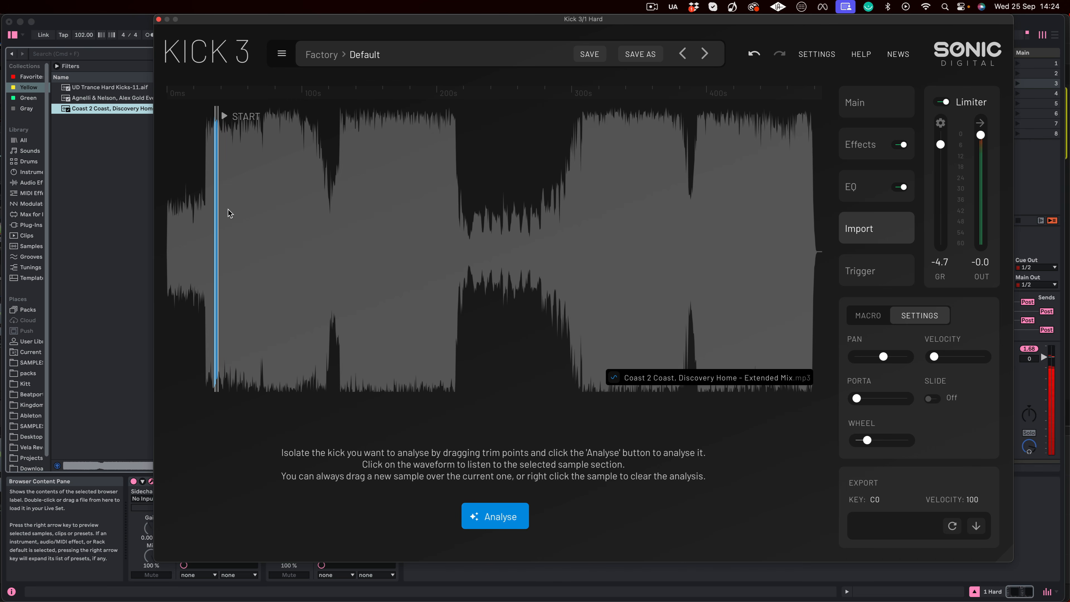
# - Narrow the trim selection on the imported song to a single kick hit just before the 40 s mark
pyautogui.moveTo(216, 92); pyautogui.dragTo(488, 220)
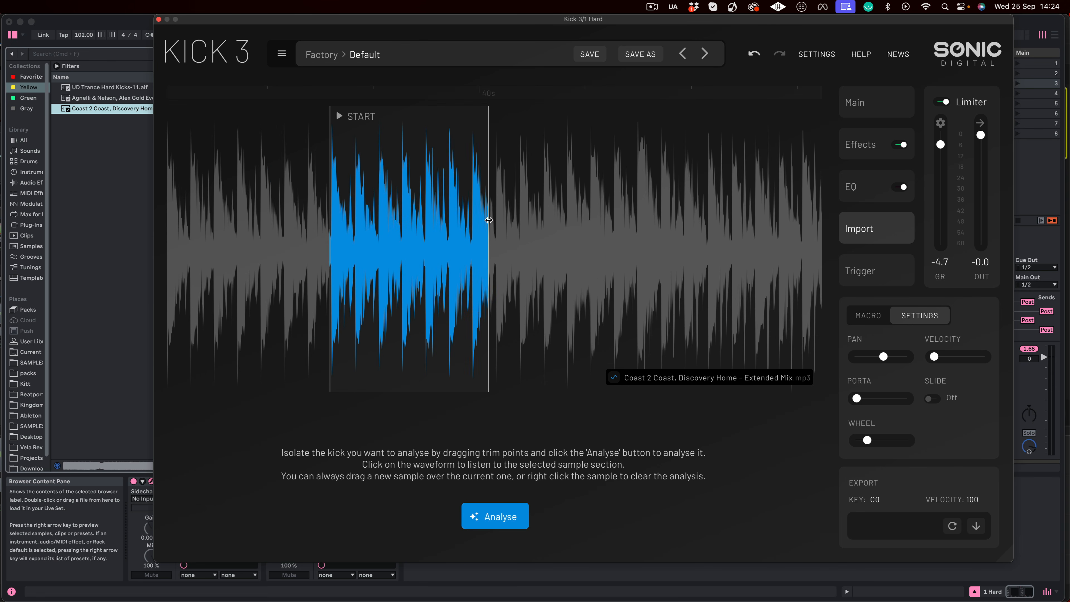
pyautogui.moveTo(329, 246); pyautogui.dragTo(284, 247)
pyautogui.moveTo(291, 116); pyautogui.dragTo(337, 129)
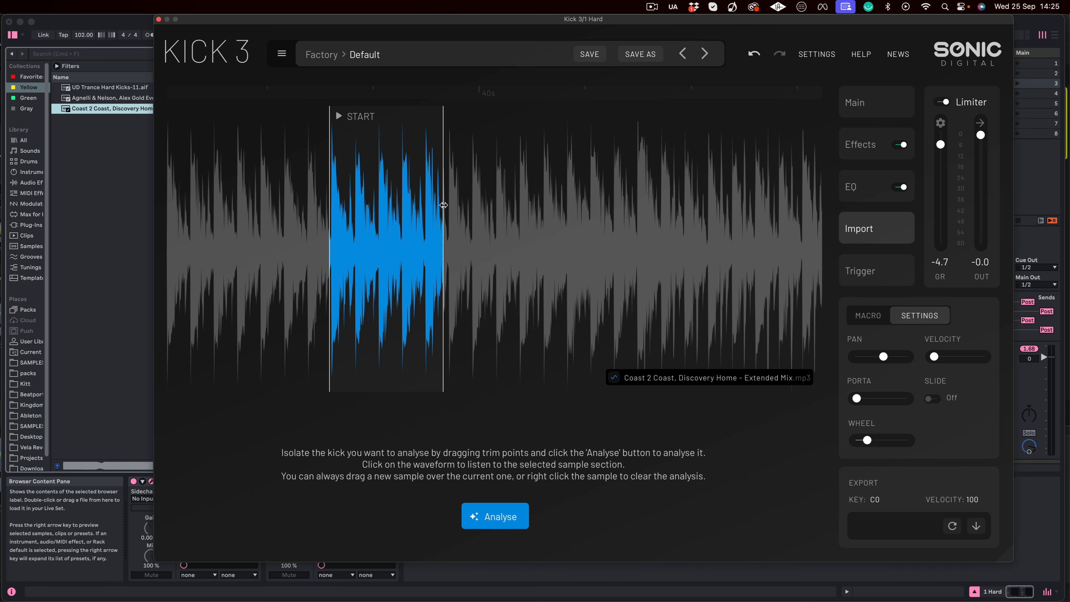
pyautogui.moveTo(444, 205); pyautogui.dragTo(354, 212)
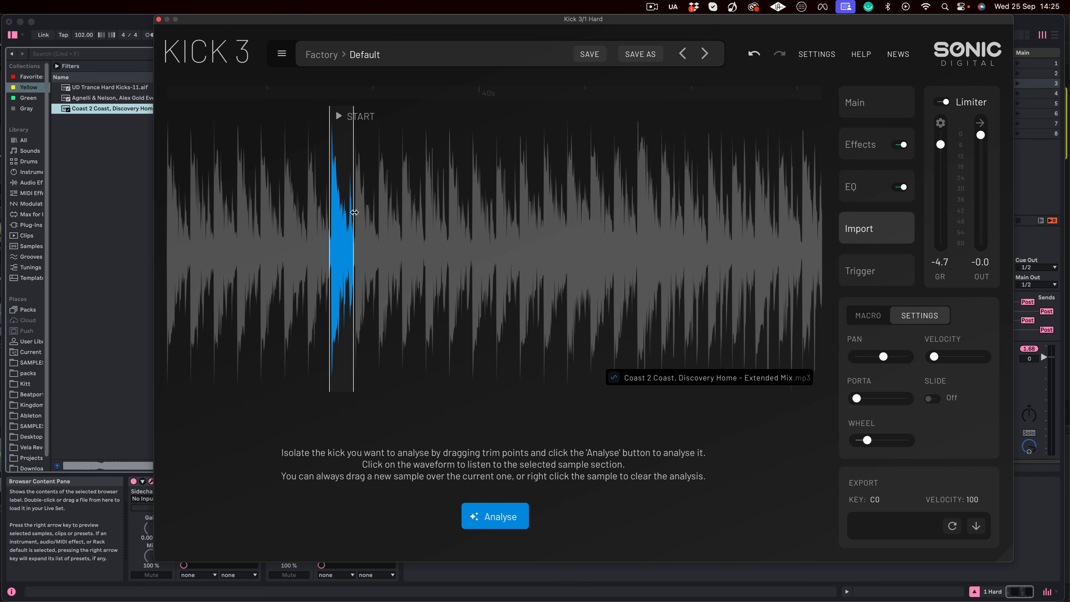
# - Trim the selection so it starts exactly at the kick's transient and ends just before the next kick
pyautogui.rightClick(346, 214)
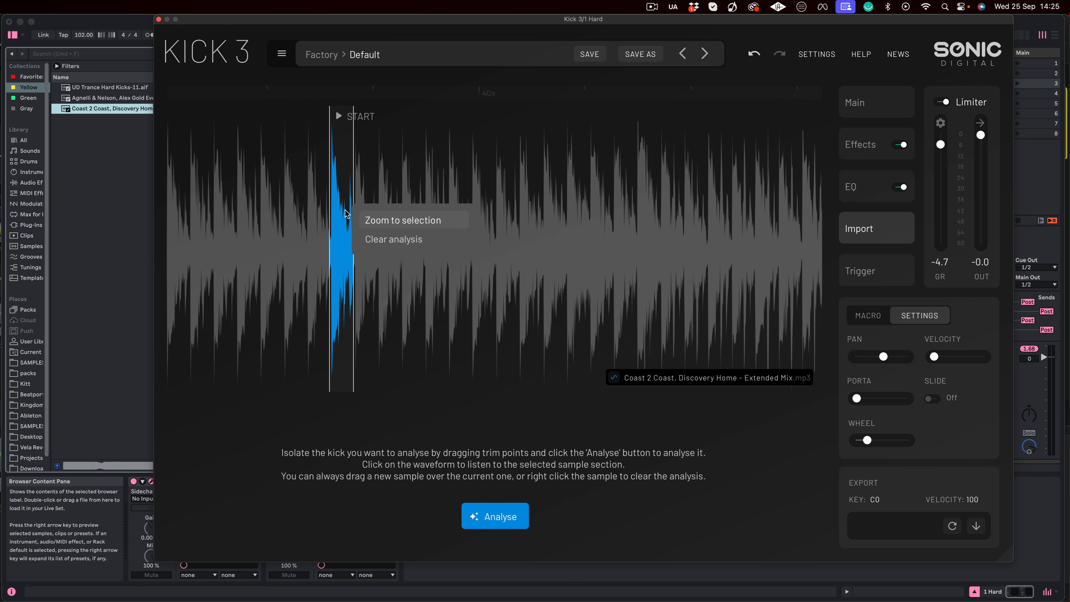
pyautogui.click(392, 221)
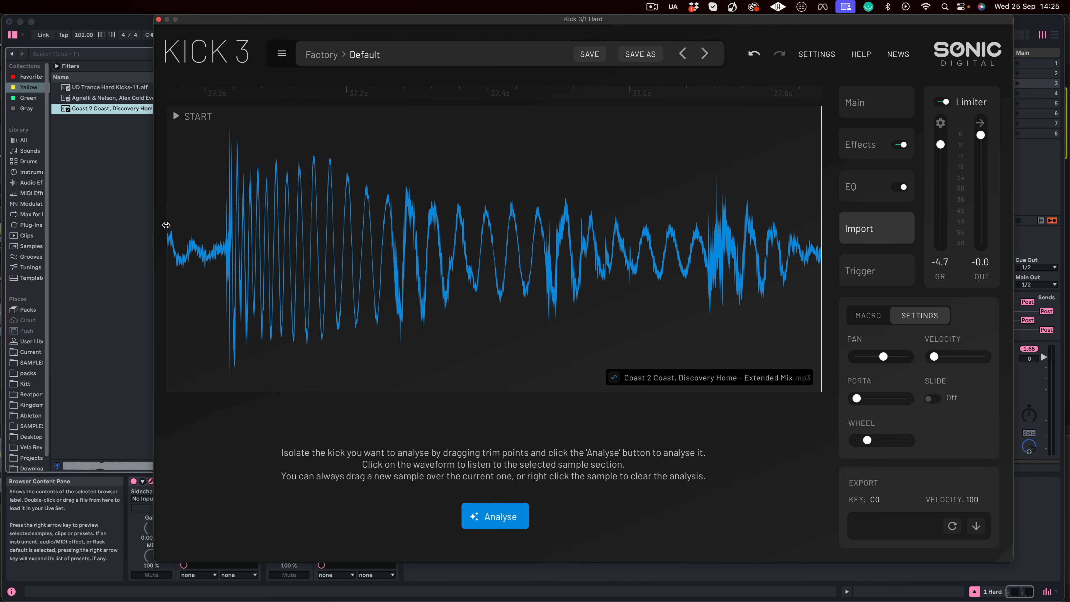
pyautogui.moveTo(167, 225); pyautogui.dragTo(237, 232)
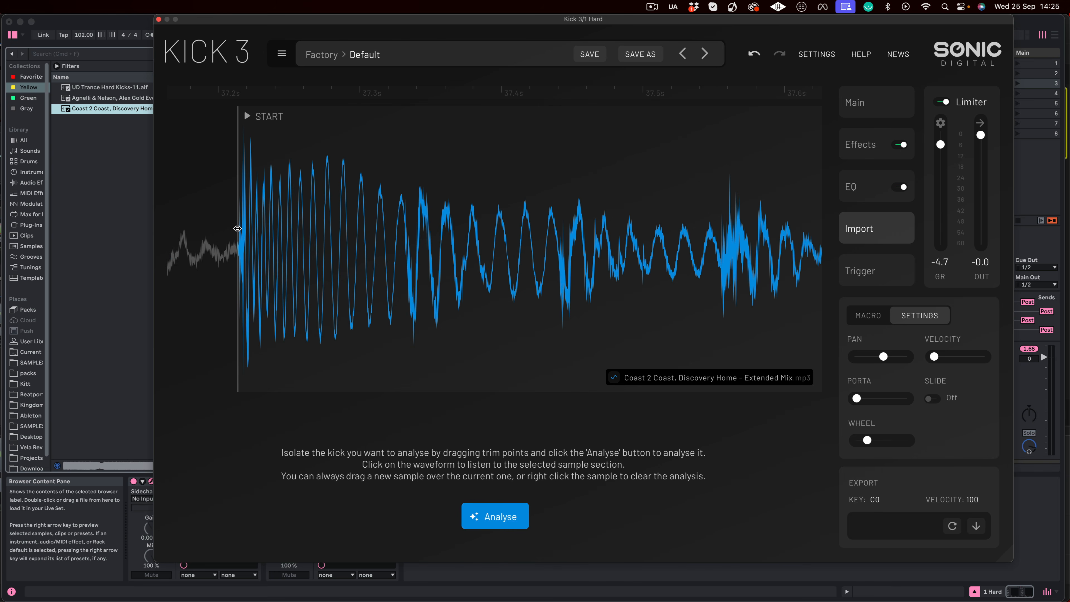
pyautogui.moveTo(241, 97)
pyautogui.mouseDown()
pyautogui.moveTo(241, 179)
pyautogui.moveTo(239, 96)
pyautogui.mouseUp()
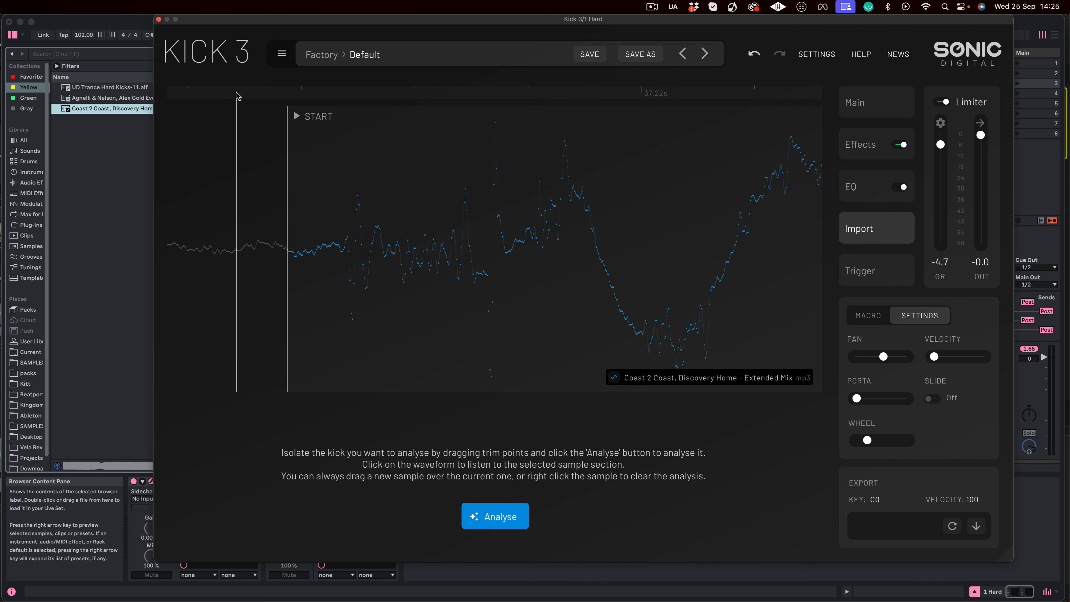
pyautogui.moveTo(287, 201); pyautogui.dragTo(351, 213)
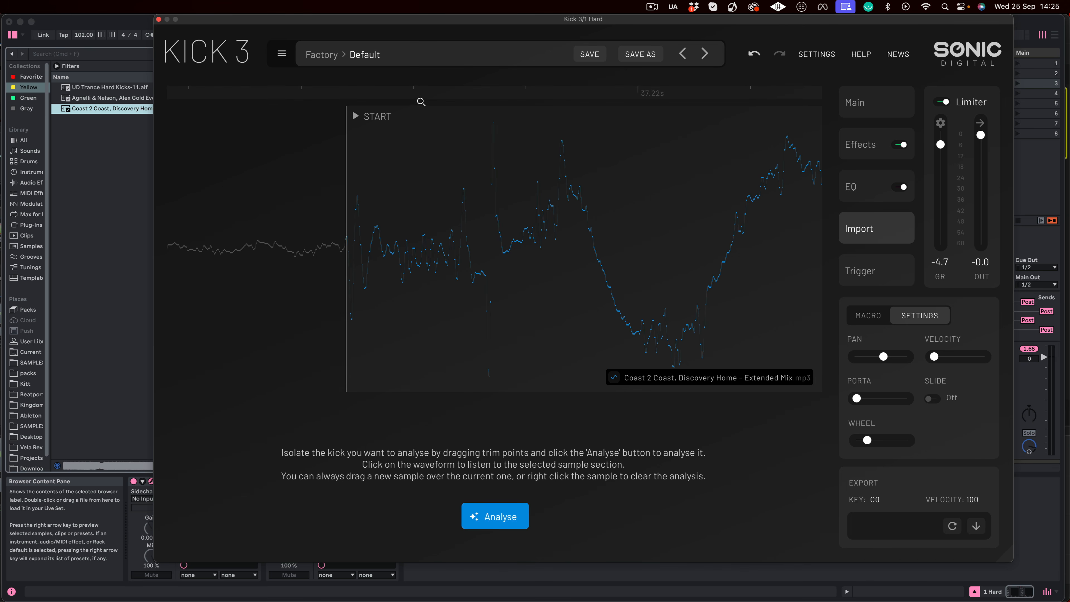
pyautogui.moveTo(421, 102); pyautogui.dragTo(421, 44)
pyautogui.moveTo(587, 283); pyautogui.dragTo(597, 285)
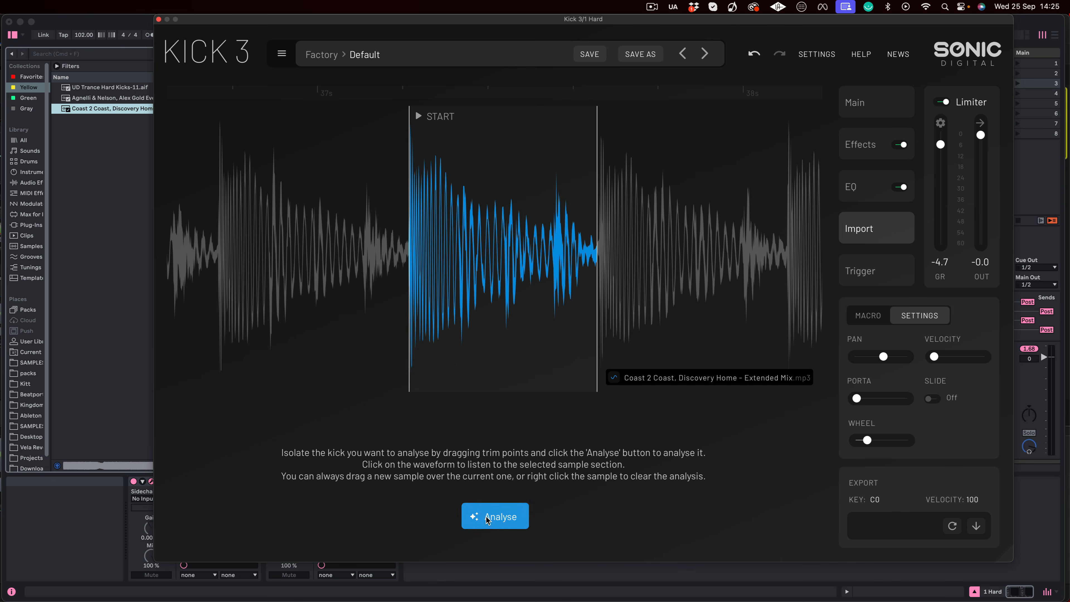
# - Analyse the trimmed Coast 2 Coast kick, load its Sub and Click parts into the matching layers, and show the main envelope view
pyautogui.click(495, 517)
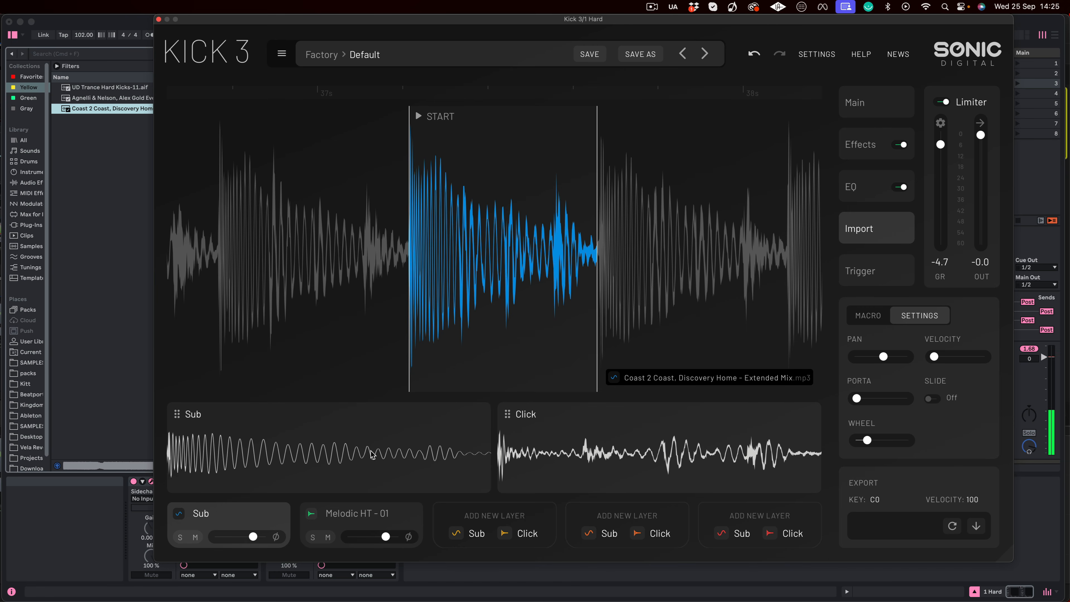
pyautogui.click(276, 536)
pyautogui.moveTo(602, 453); pyautogui.dragTo(363, 521)
pyautogui.click(871, 103)
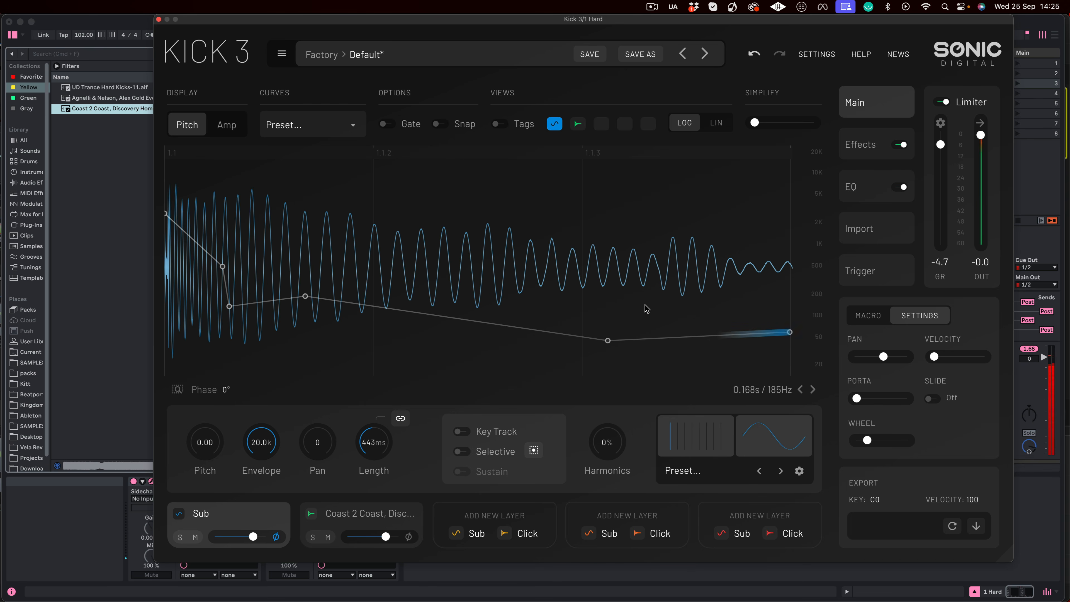
# - Mute the Coast 2 Coast click layer and lower the last point of the Sub layer's pitch envelope to 27 Hz
pyautogui.click(328, 541)
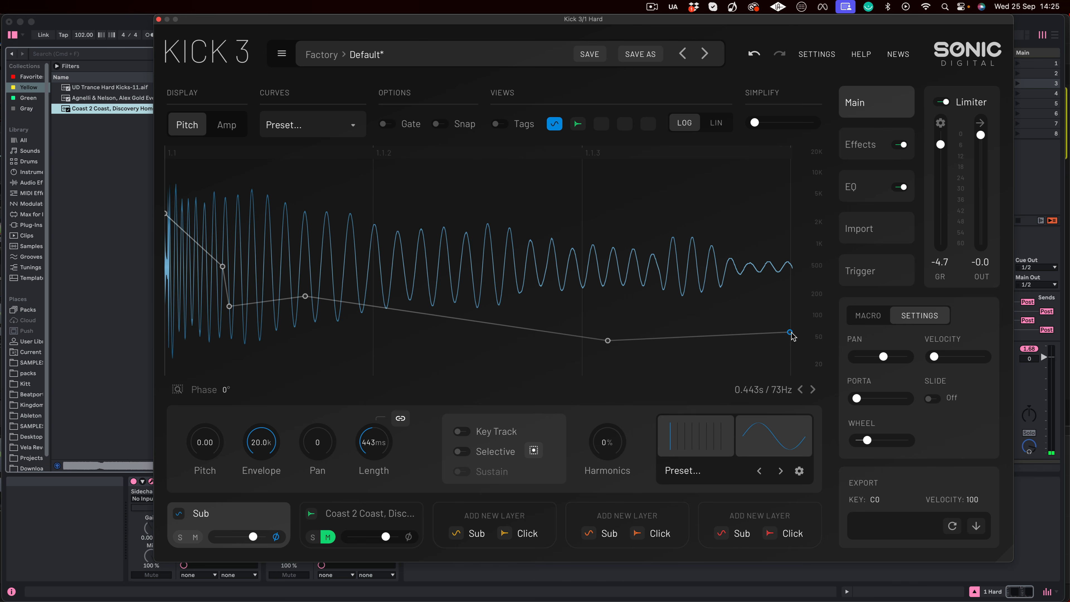
pyautogui.moveTo(793, 336); pyautogui.dragTo(789, 366)
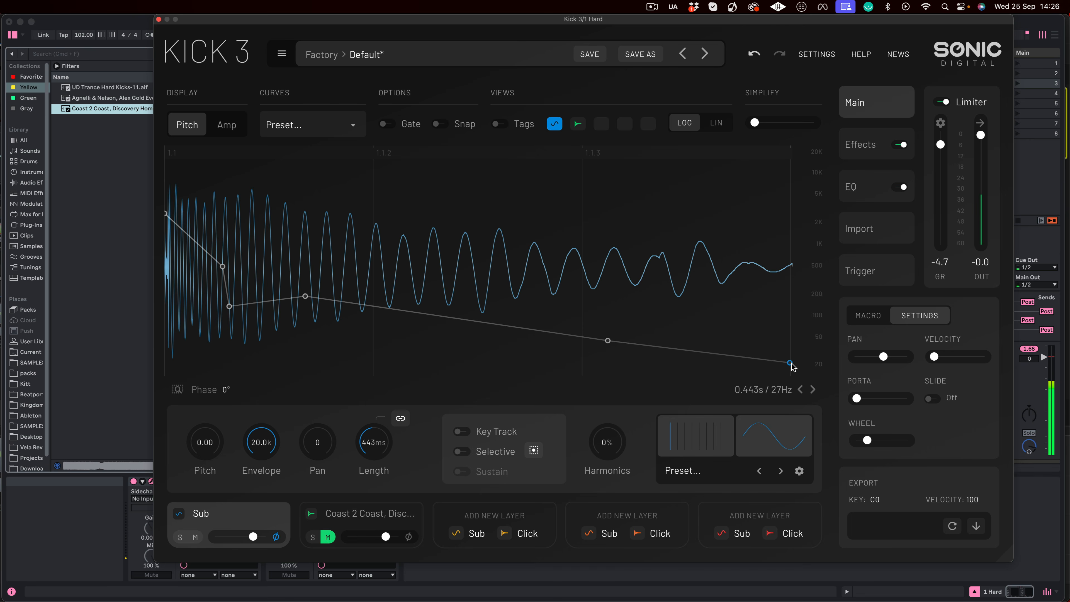
# - Replace the Sub amplitude envelope's jagged tail with a hold to 0.170 s at level 0.73 and a fade to zero, and unmute the click layer
pyautogui.click(225, 124)
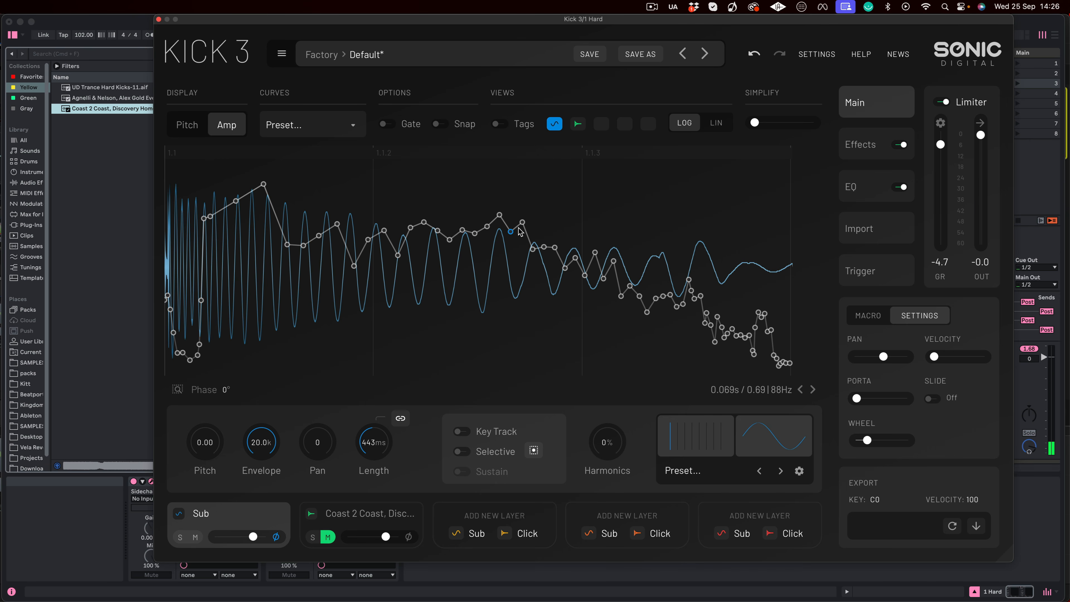
pyautogui.moveTo(521, 232); pyautogui.dragTo(816, 376)
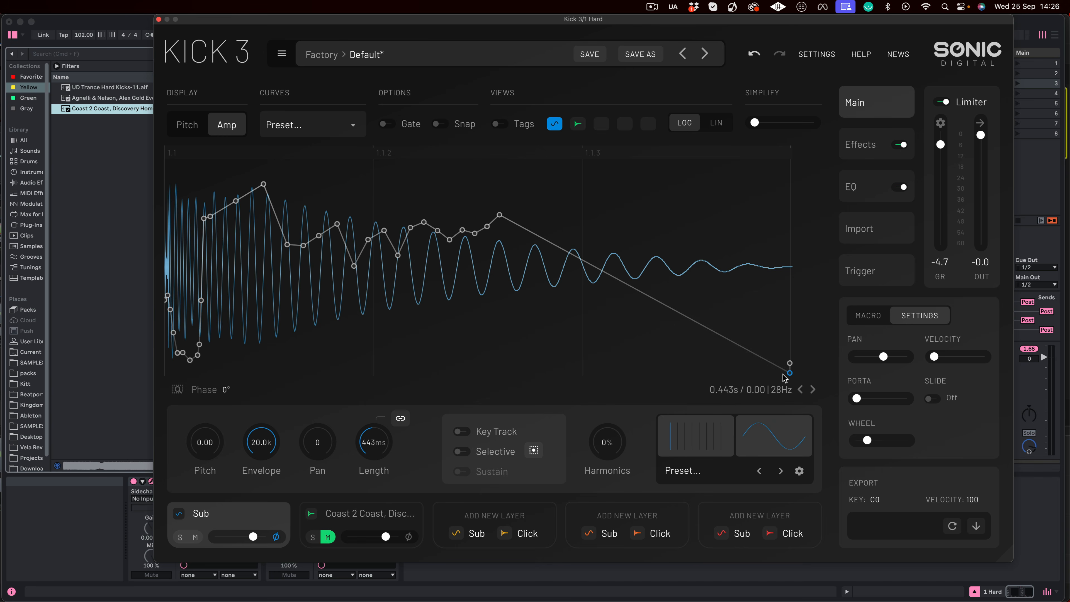
pyautogui.moveTo(785, 377); pyautogui.dragTo(716, 372)
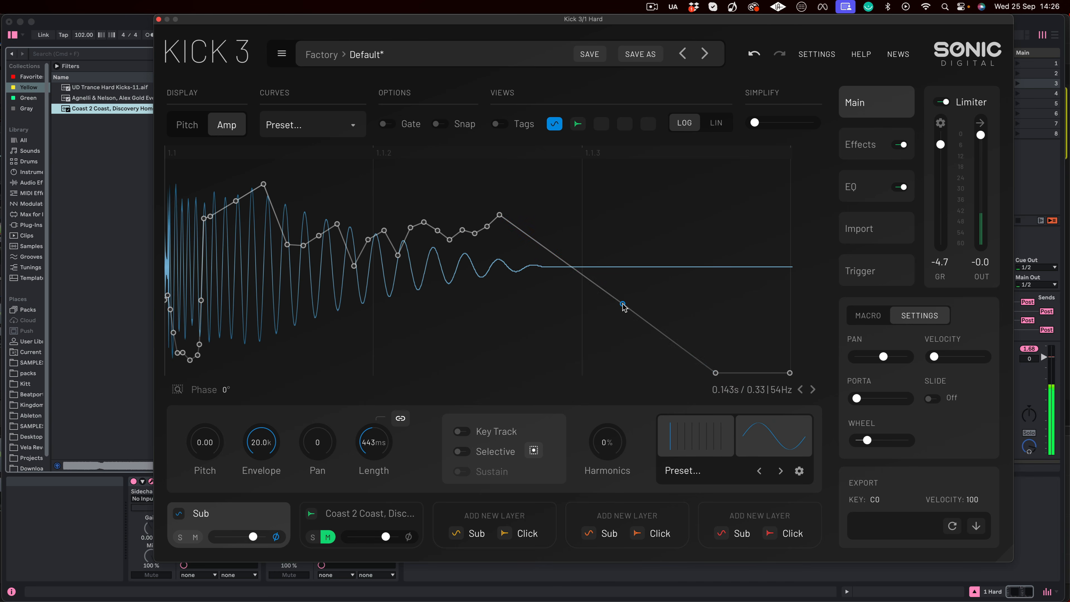
pyautogui.moveTo(623, 304); pyautogui.dragTo(648, 218)
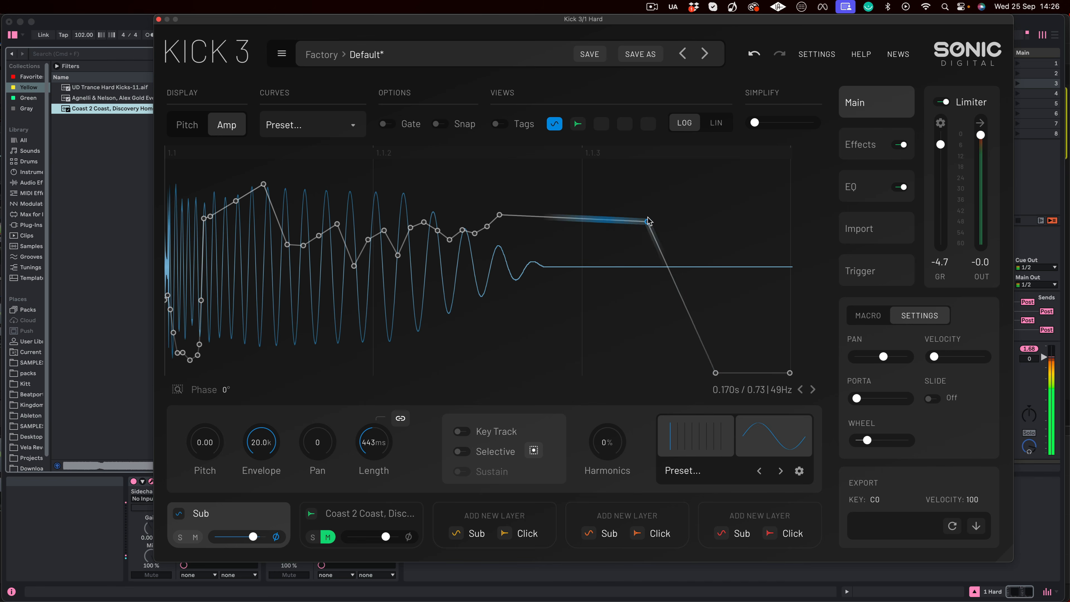
pyautogui.moveTo(716, 373); pyautogui.dragTo(741, 378)
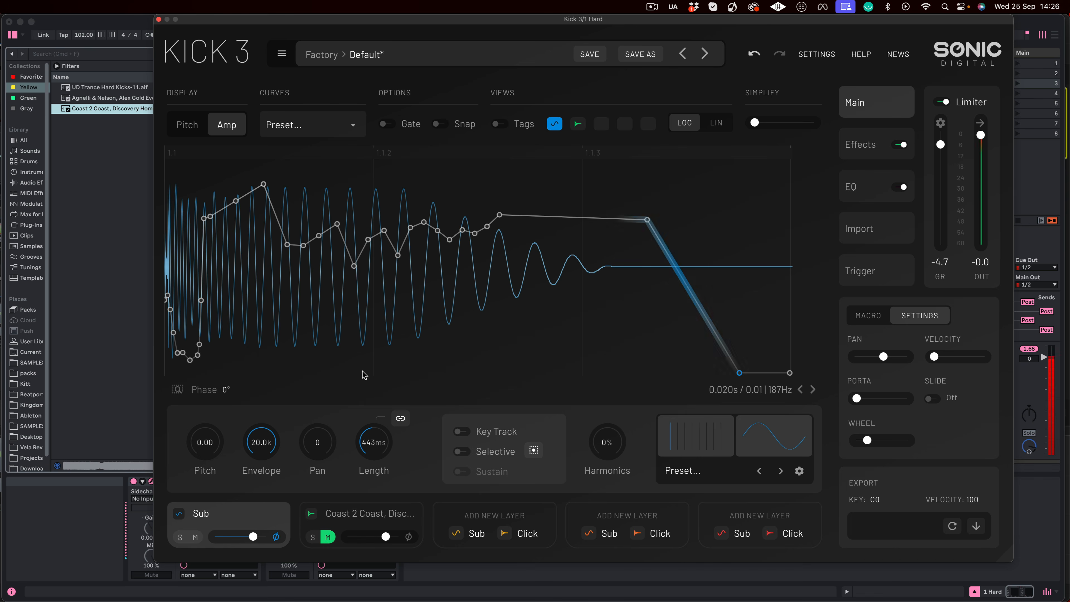
pyautogui.click(328, 538)
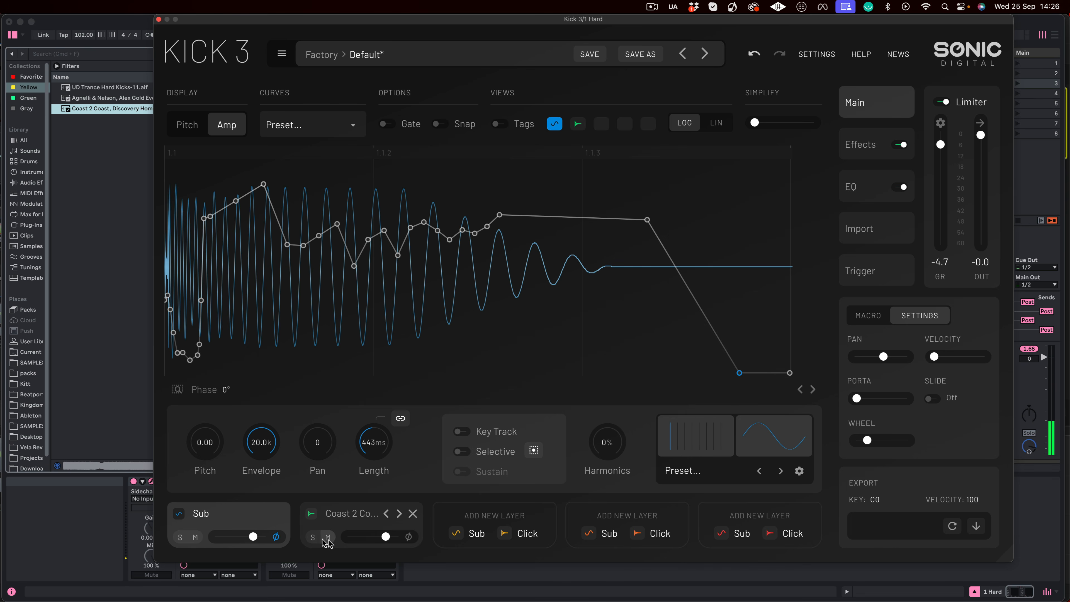
# - Solo the Coast 2 Coast click layer and bring its amplitude envelope down to zero ahead of the layer's end
pyautogui.click(313, 537)
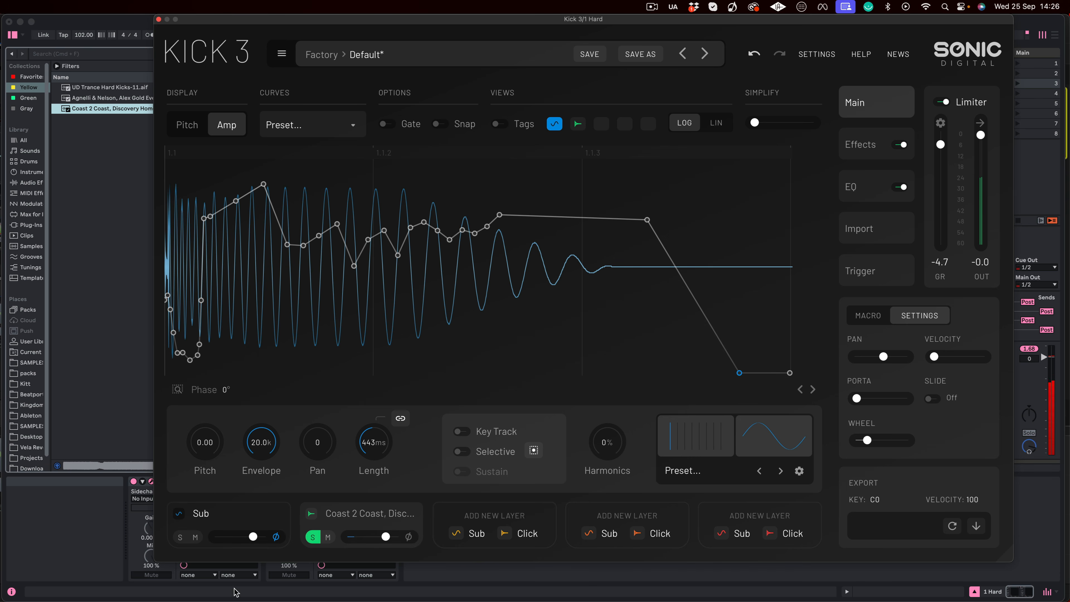
pyautogui.click(356, 514)
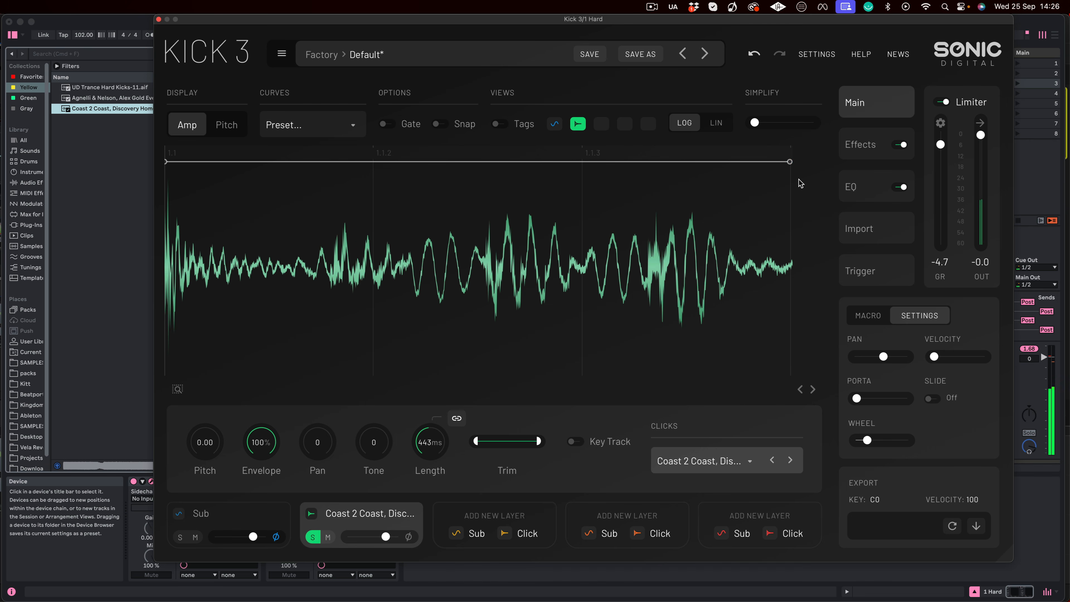
pyautogui.moveTo(790, 161); pyautogui.dragTo(643, 373)
pyautogui.doubleClick(770, 366)
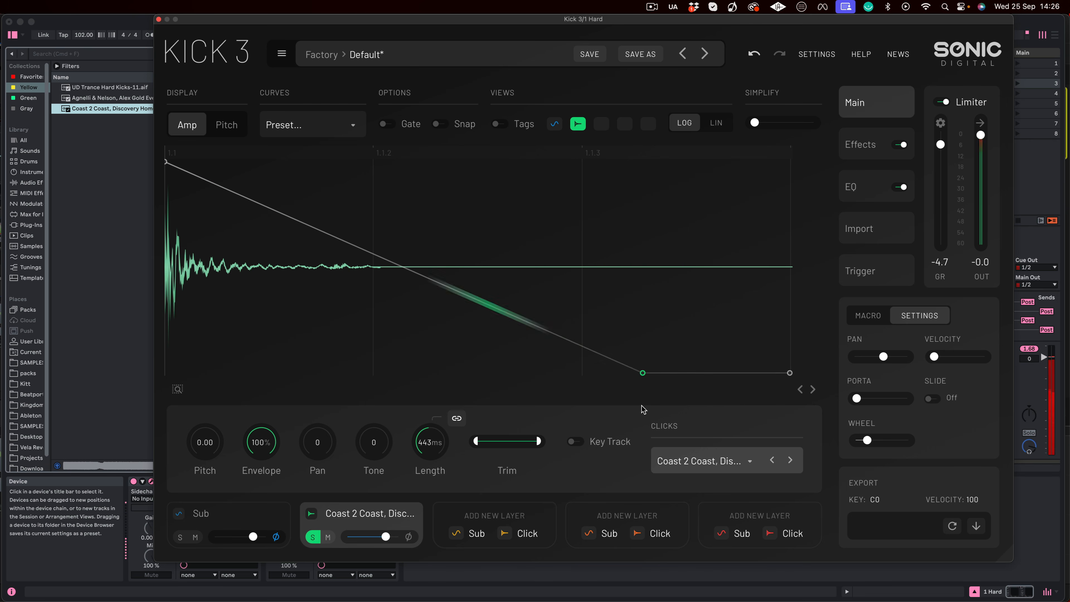
# - Hold the click layer's amplitude at full level until 0.008 s, followed by a shorter, slightly bowed fade to zero
pyautogui.moveTo(443, 290); pyautogui.dragTo(410, 159)
pyautogui.doubleClick(430, 203)
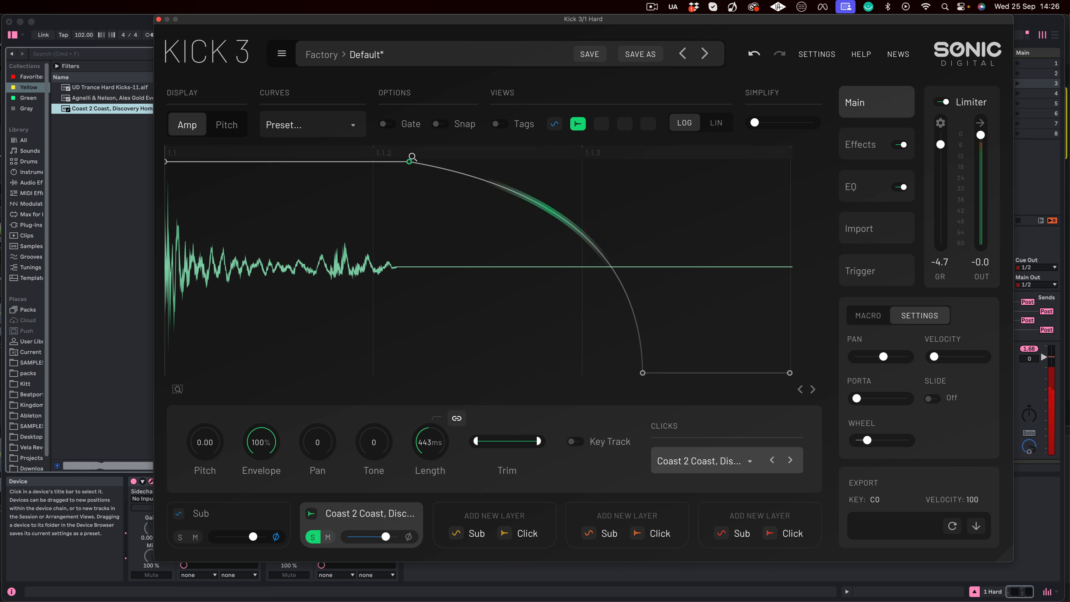
pyautogui.moveTo(596, 259); pyautogui.dragTo(556, 326)
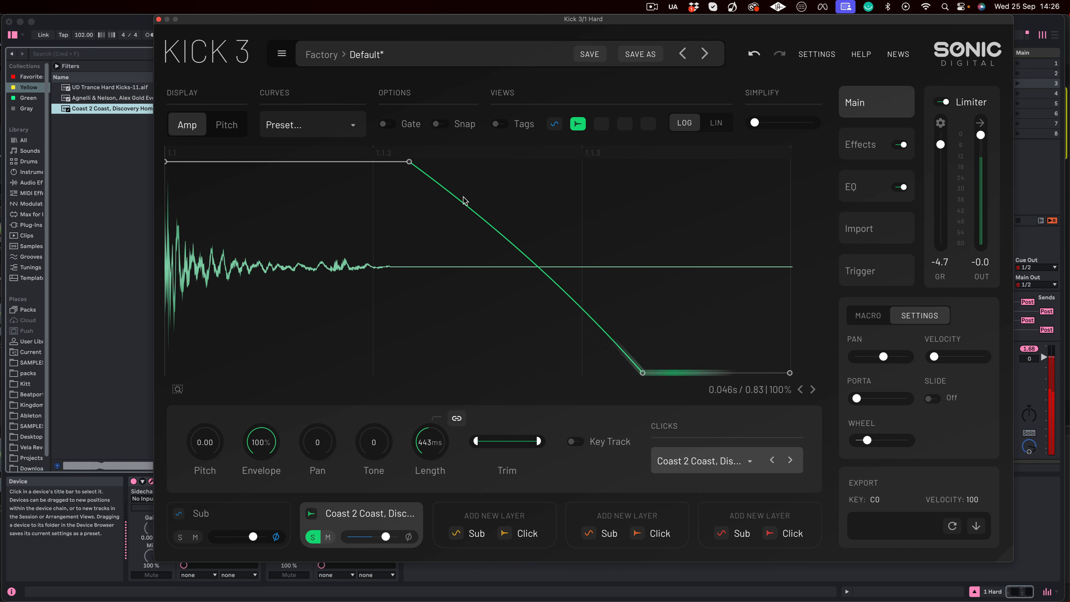
pyautogui.moveTo(408, 162); pyautogui.dragTo(265, 164)
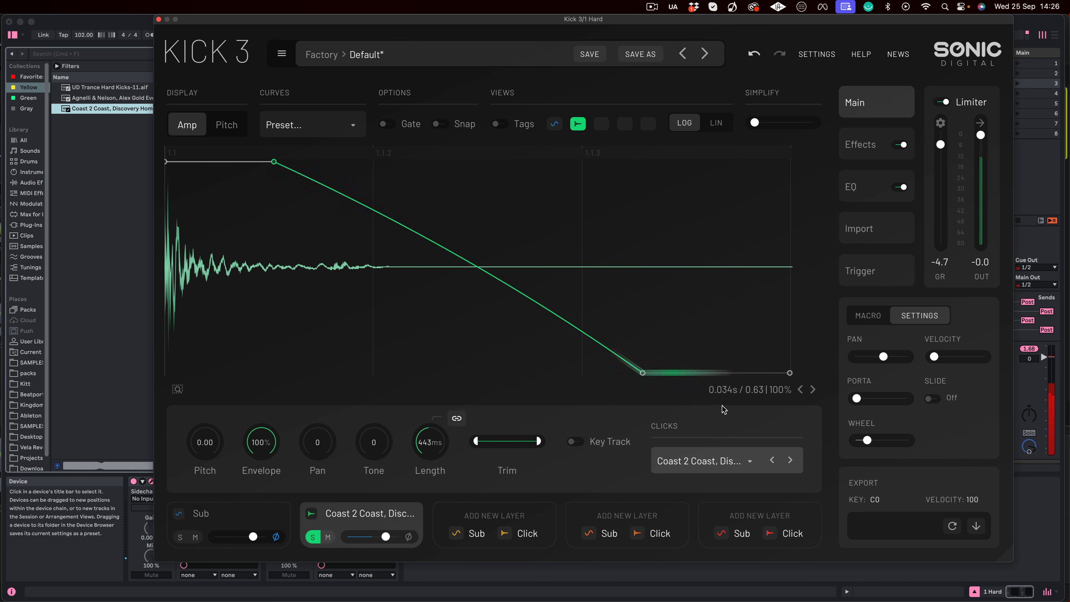
pyautogui.moveTo(645, 376); pyautogui.dragTo(502, 386)
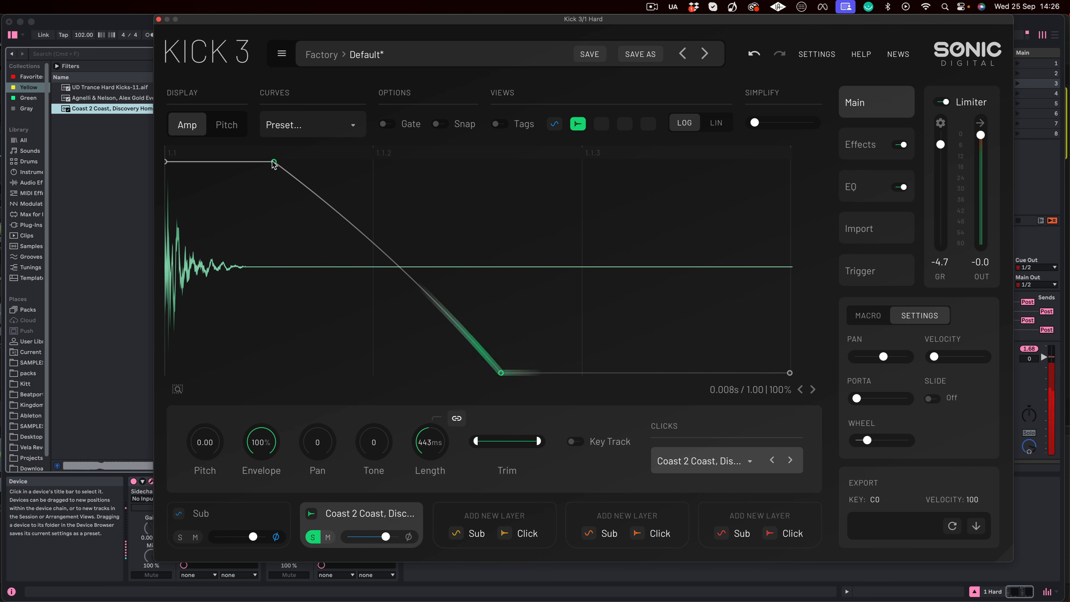
# - Unsolo the Coast 2 Coast click layer and return to the Sub layer's amplitude envelope
pyautogui.click(313, 537)
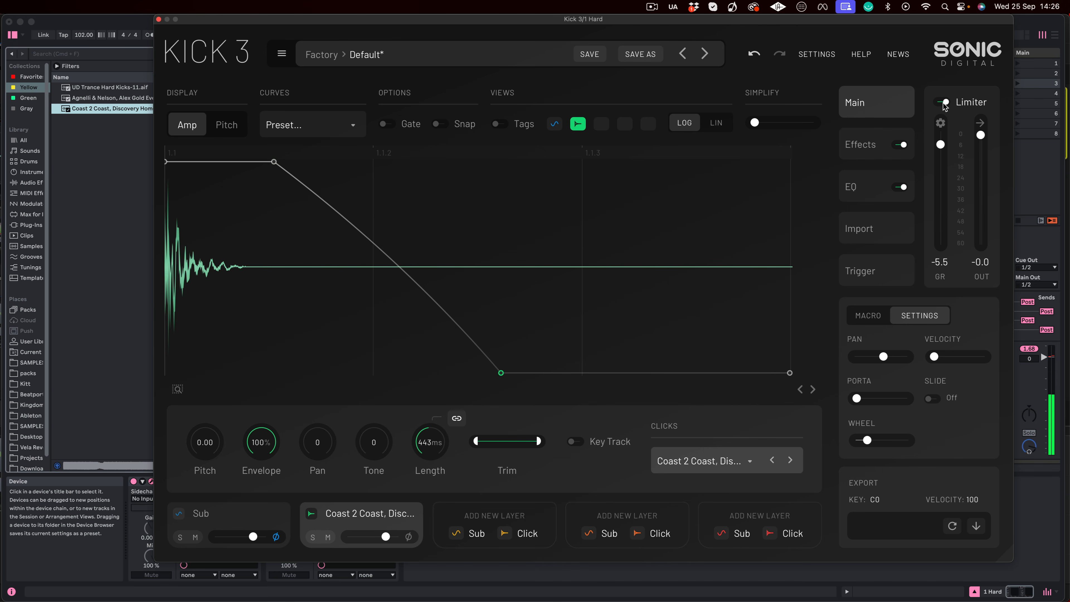
pyautogui.click(235, 513)
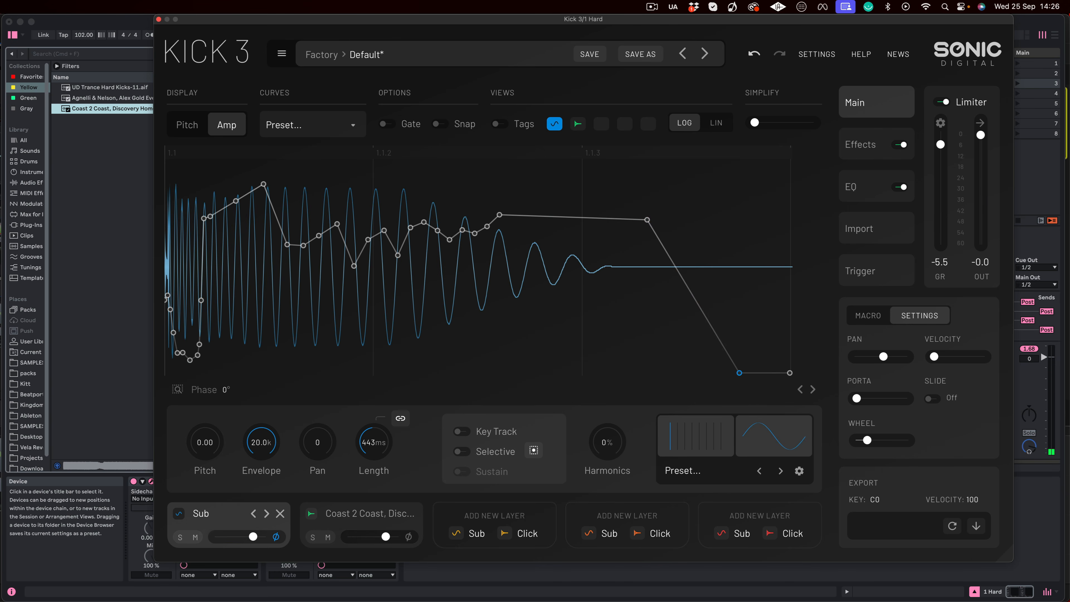